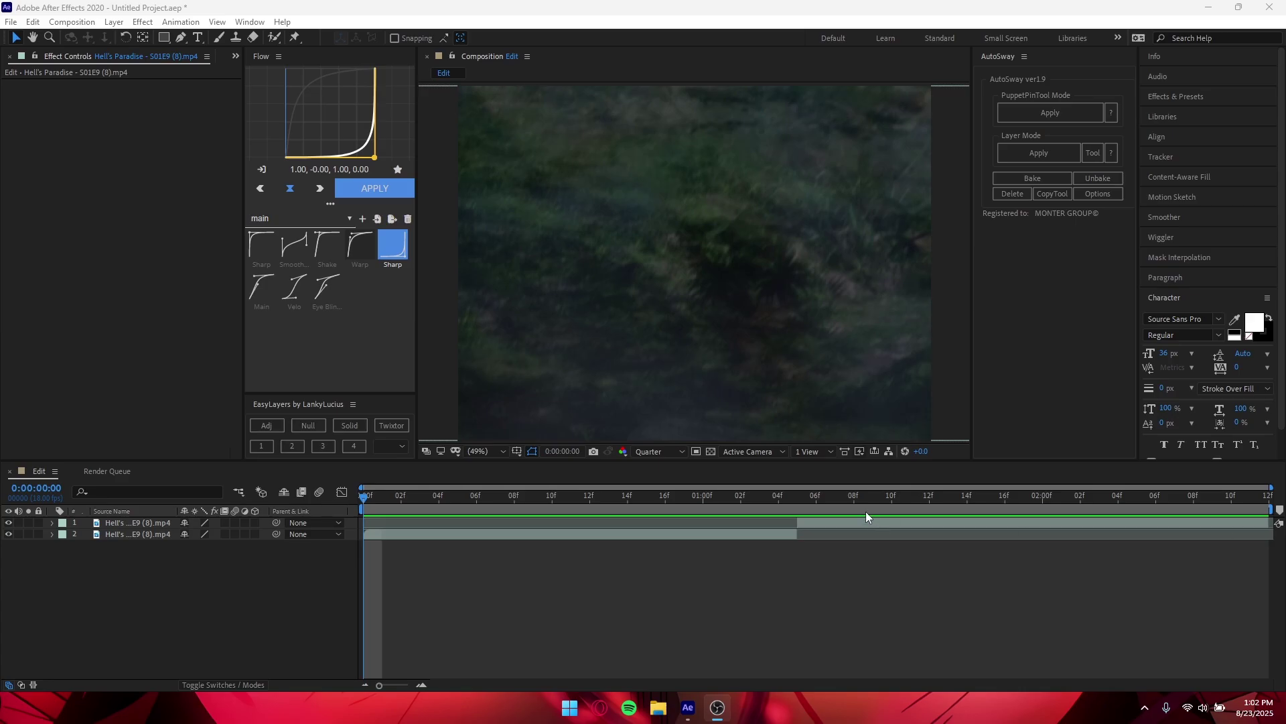
Load the Sharp easing preset (0.00, 1.00, 0.00, 1.00) in Flow and select layer 2
left_click(260, 246)
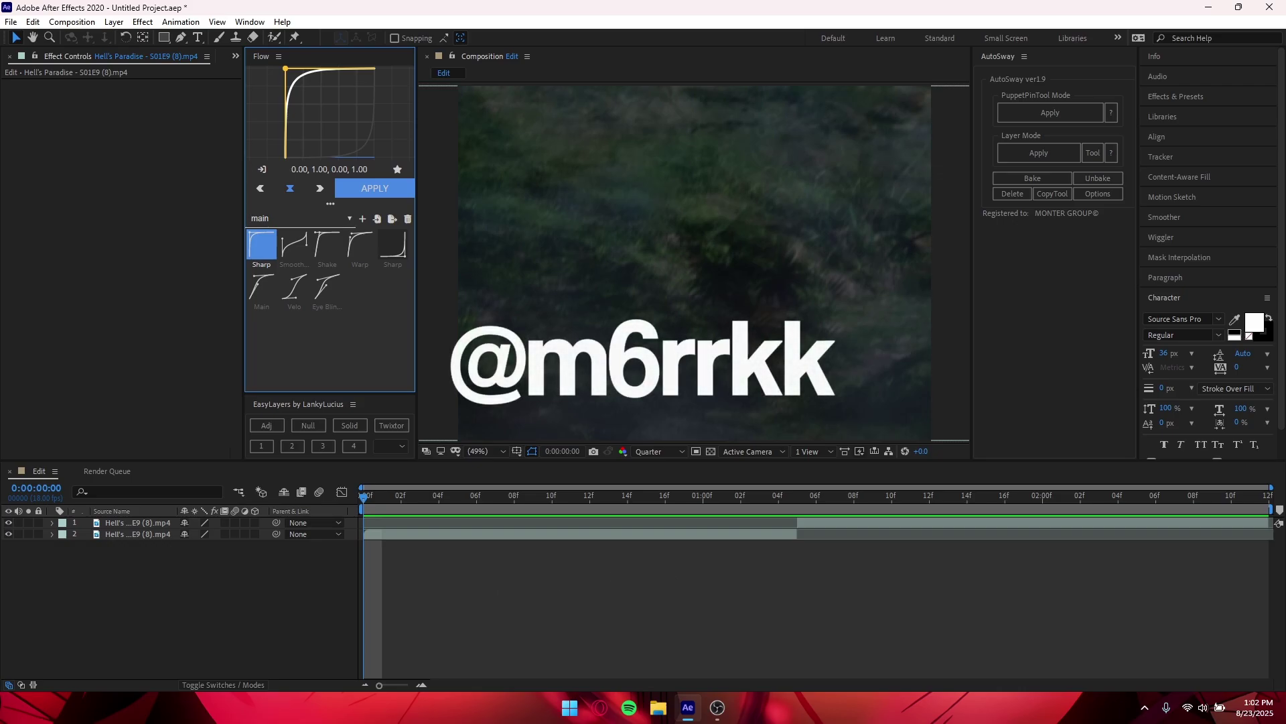
left_click(534, 536)
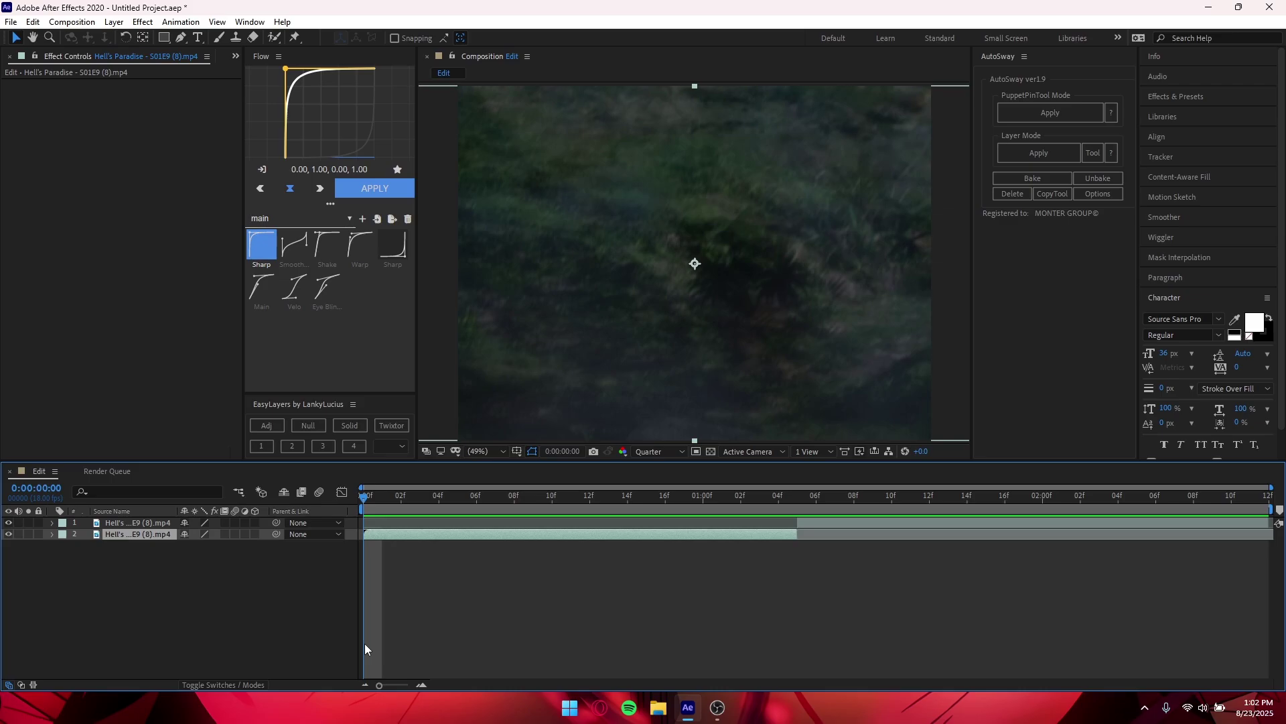
Compare the opening frames and split layer 2 at each new drawing through frame 4
key("Page_Down")
key("Page_Up")
key("Page_Down")
key("Page_Up")
key("Page_Down")
key("Page_Up")
key("Page_Down")
key("Page_Up")
key("Page_Down")
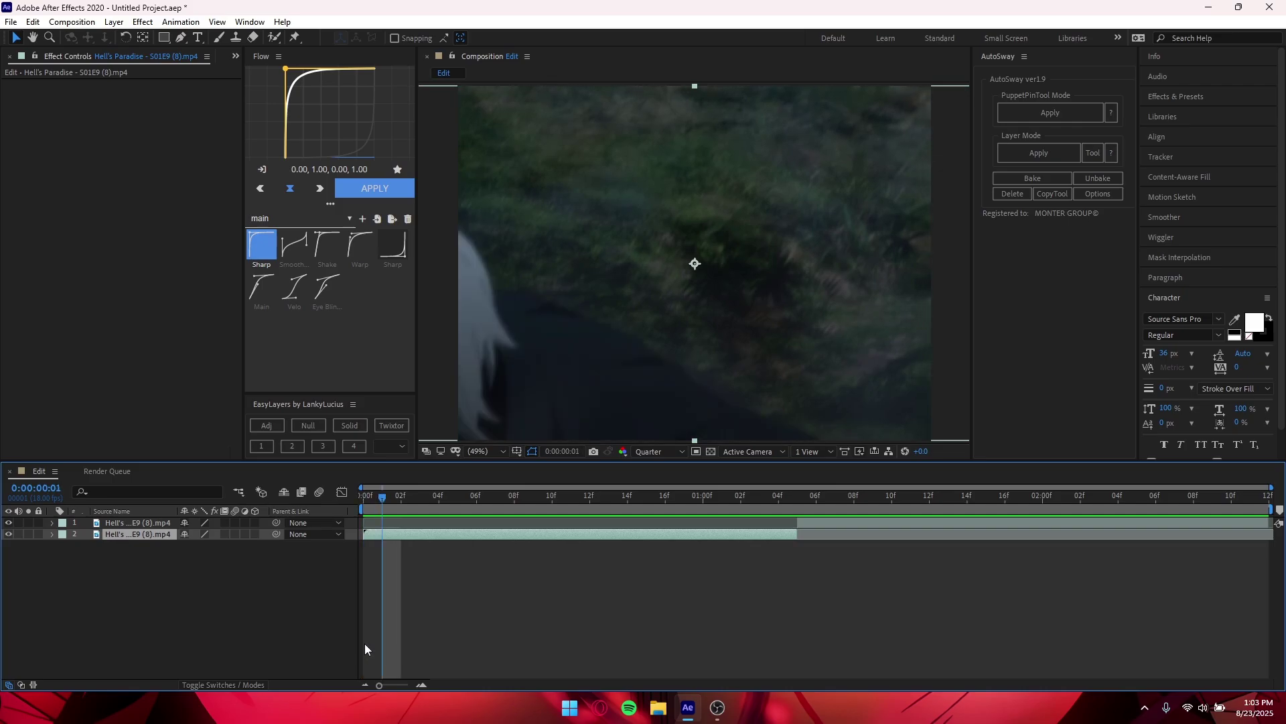
key("ctrl+shift+d")
key("Page_Down")
key("Page_Down")
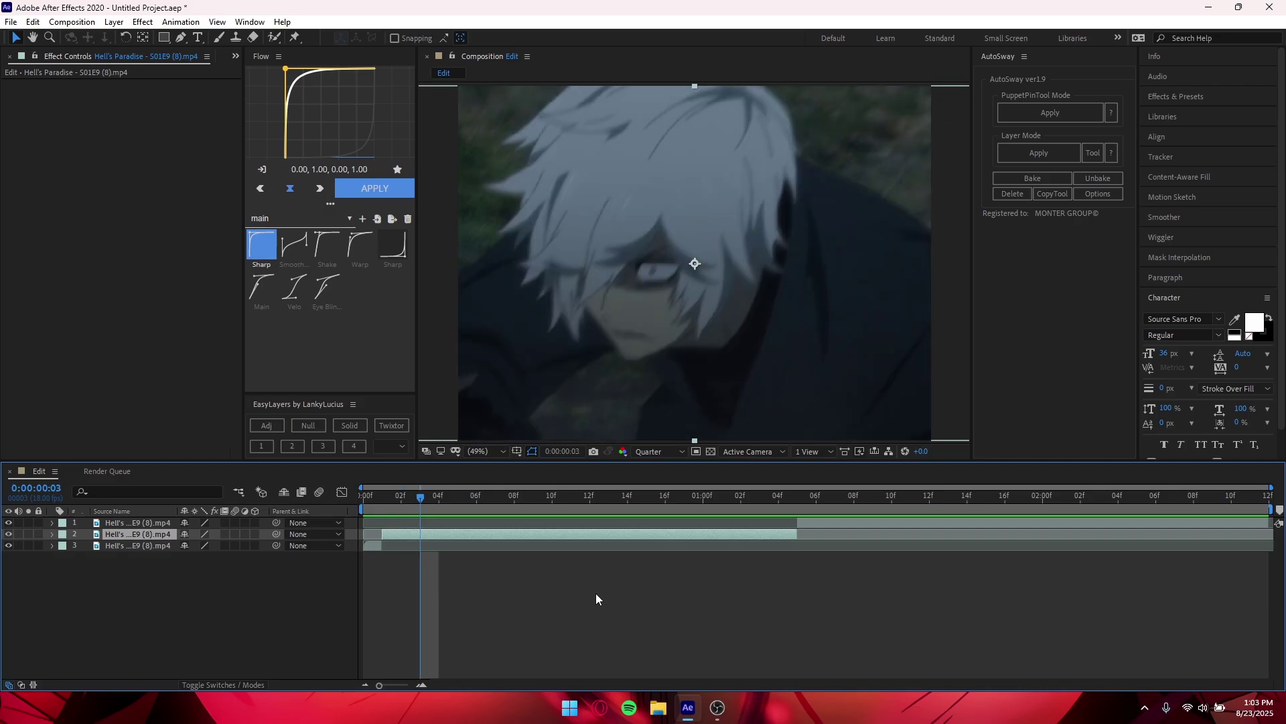
key("ctrl+shift+d")
key("Page_Down")
key("ctrl+shift+d")
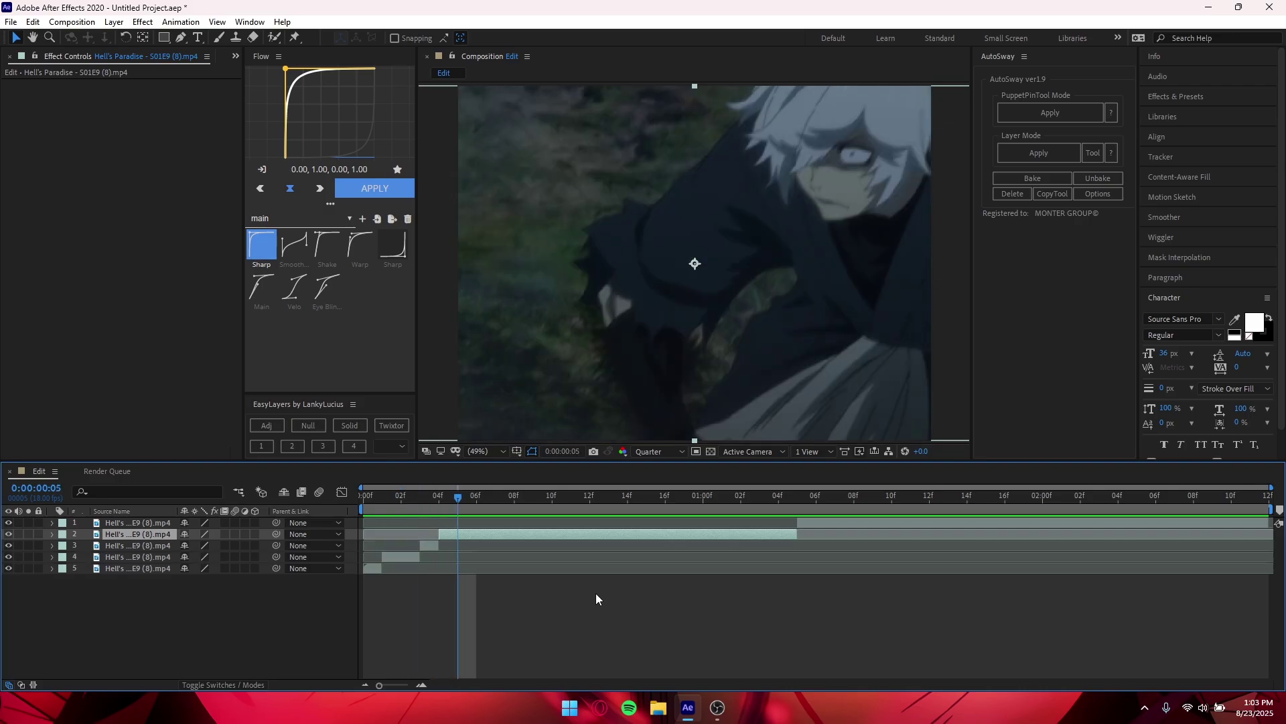
key("Page_Down")
Split the clip at the drawing changes on frames 06, 07, 09 and 10
key("Page_Down")
key("Page_Up")
key("Page_Down")
key("Page_Up")
key("Page_Down")
key("Page_Up")
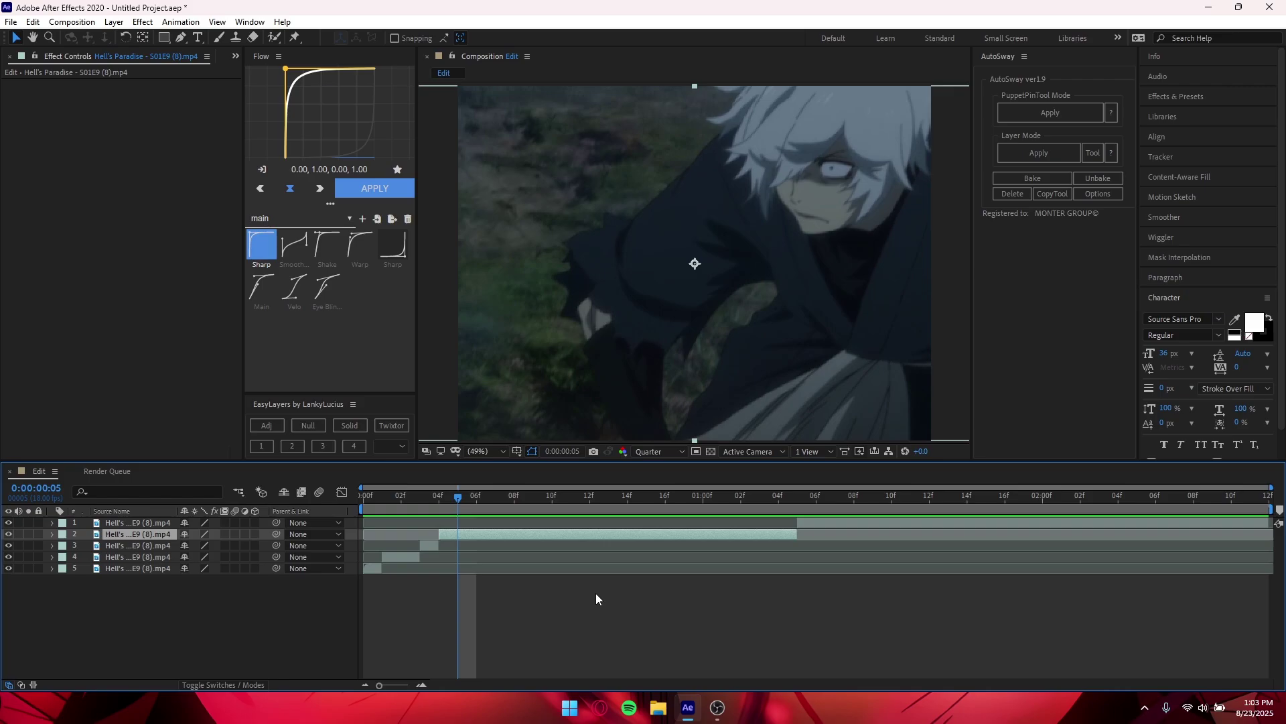
key("Page_Down")
key("Page_Up")
key("Page_Down")
key("Page_Up")
key("Page_Down")
key("Page_Up")
key("Page_Down")
key("ctrl+shift+d")
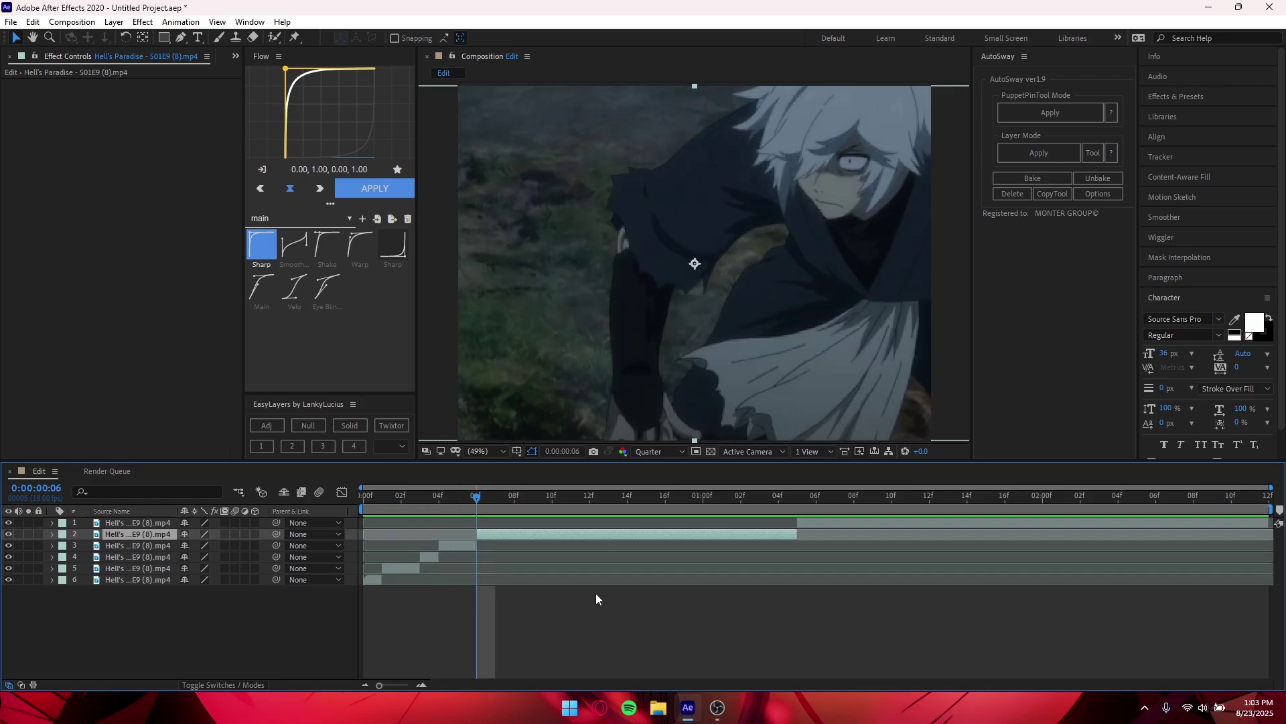
key("Page_Down")
key("ctrl+shift+d")
key("Page_Down")
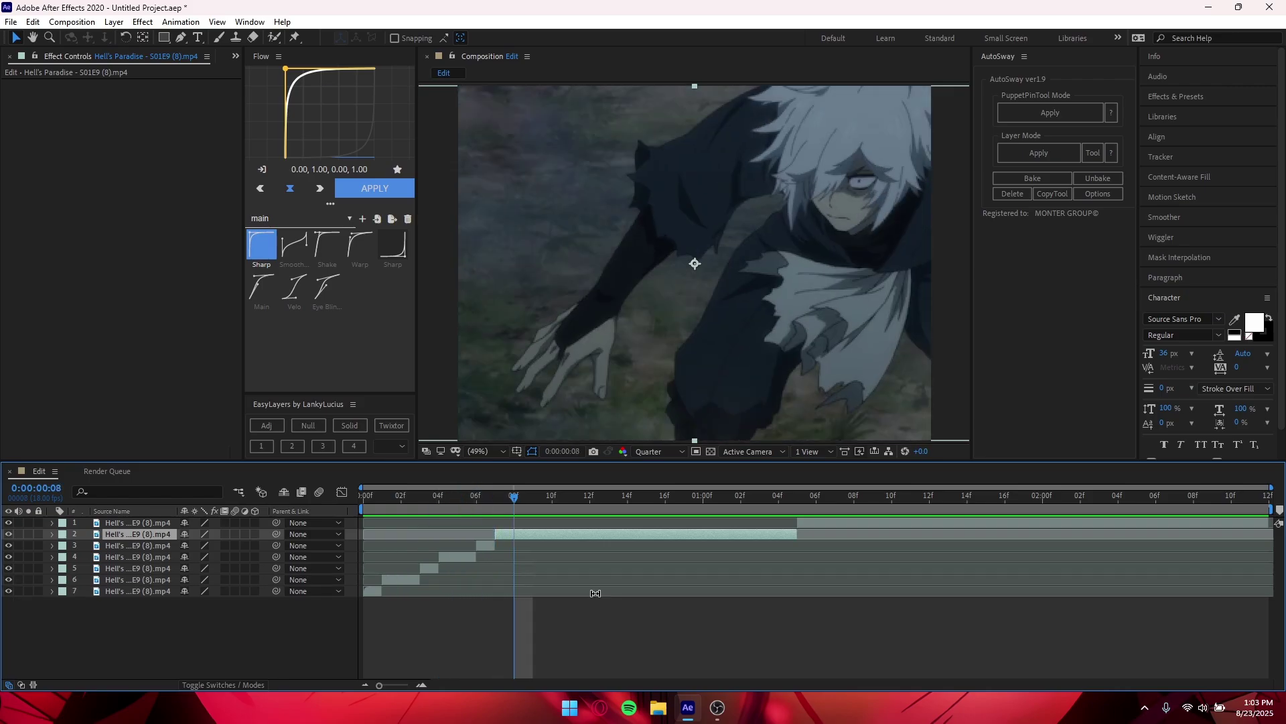
key("Page_Down")
key("ctrl+shift+d")
key("Page_Down")
key("ctrl+shift+d")
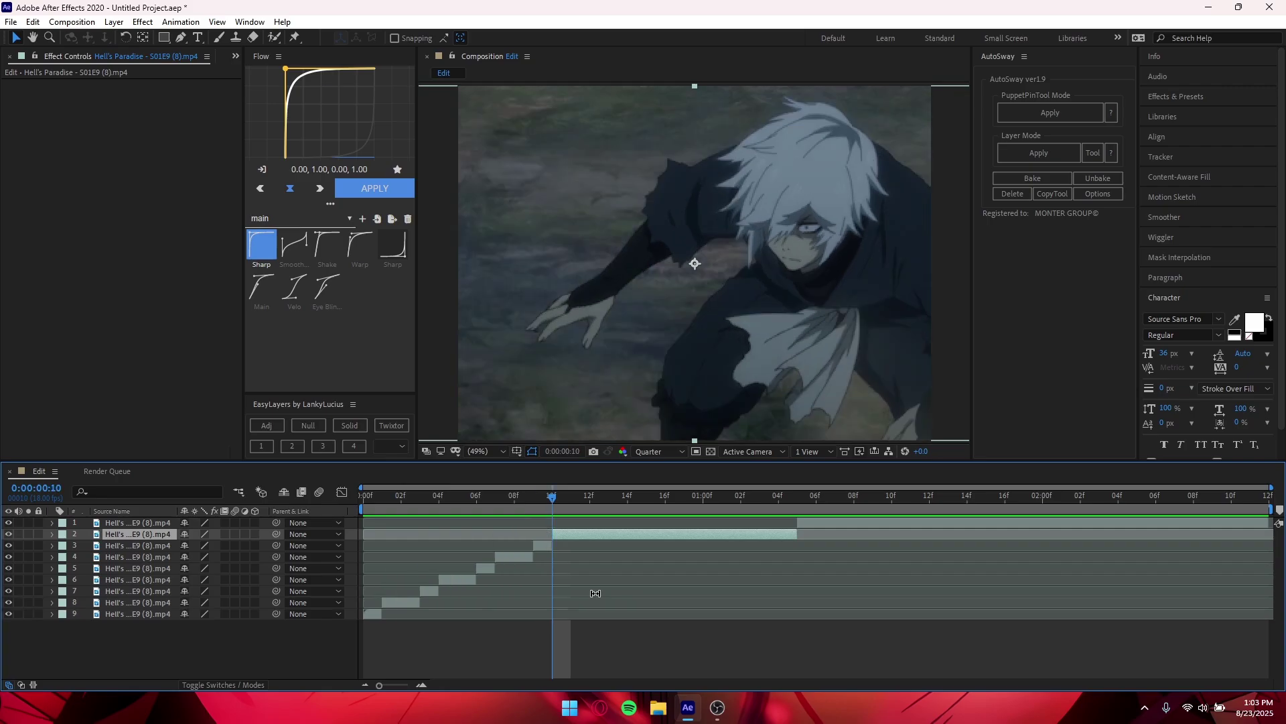
Redo the frame 10 split, then split at frames 12, 13, 15, 18, 01:01 and 01:02
key("ctrl+z")
key("Page_Up")
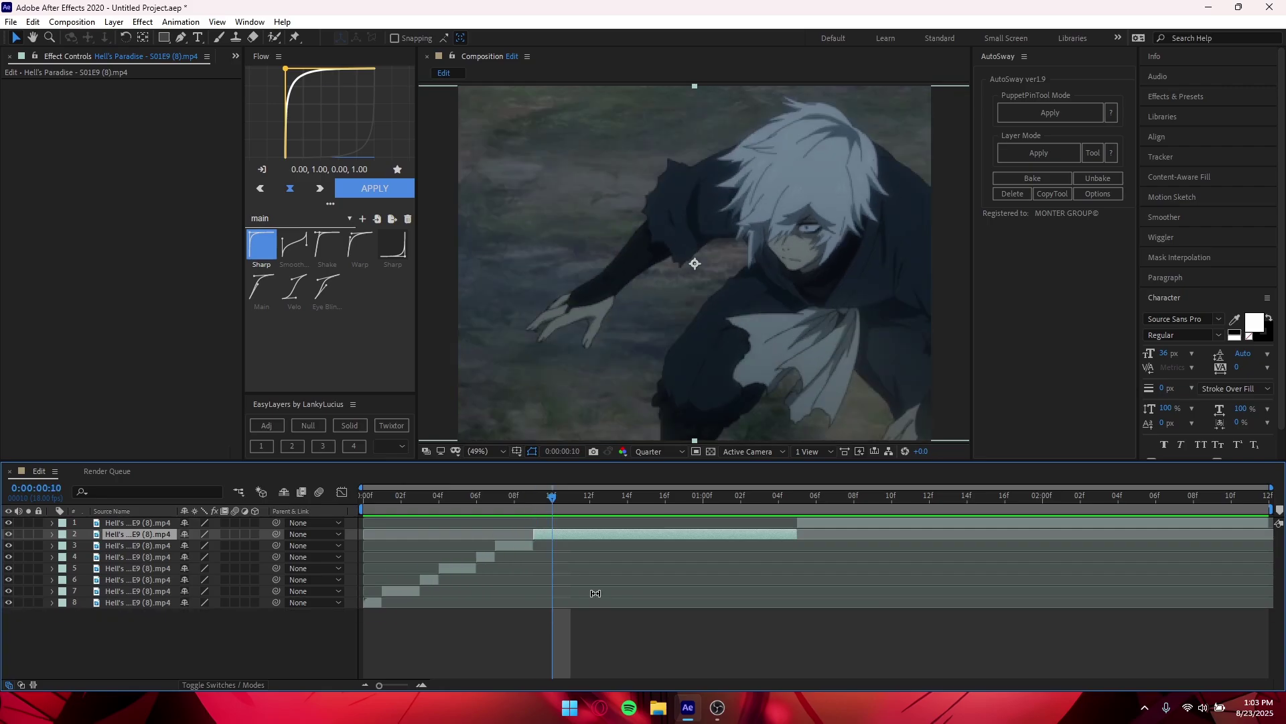
key("Page_Down")
key("ctrl+shift+d")
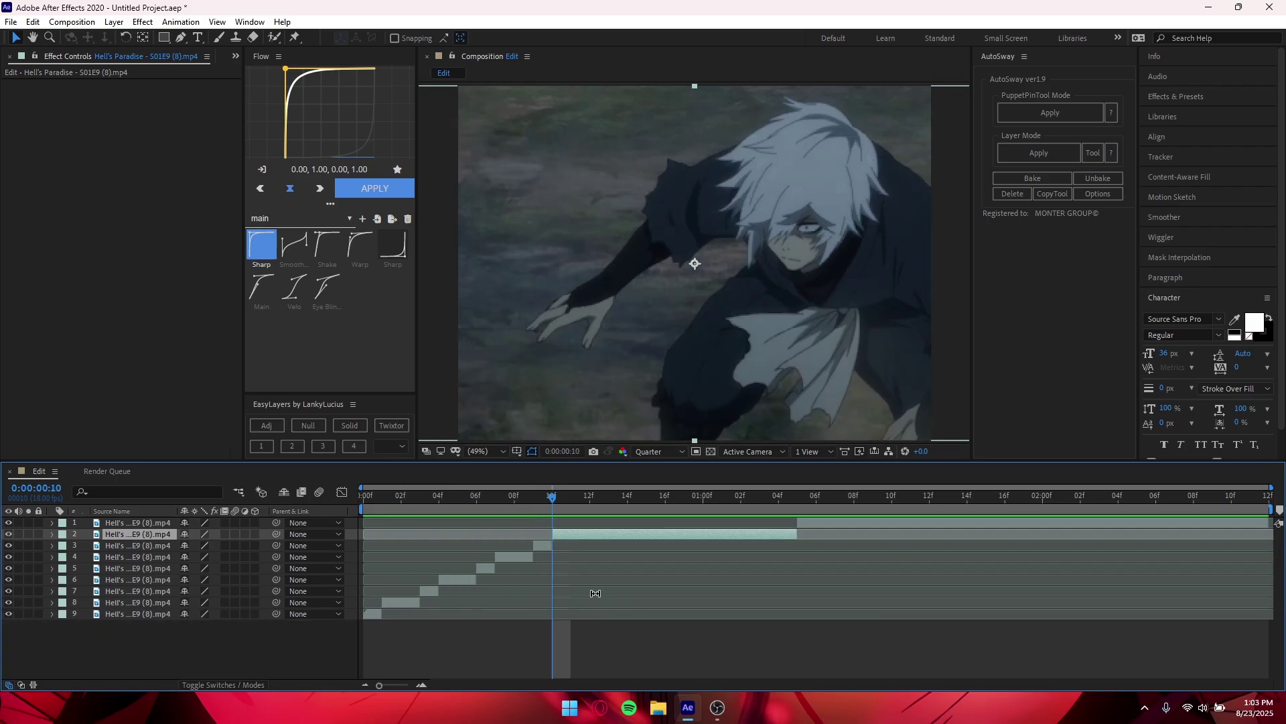
key("Page_Down")
key("Page_Down")
key("ctrl+shift+d")
key("Page_Down")
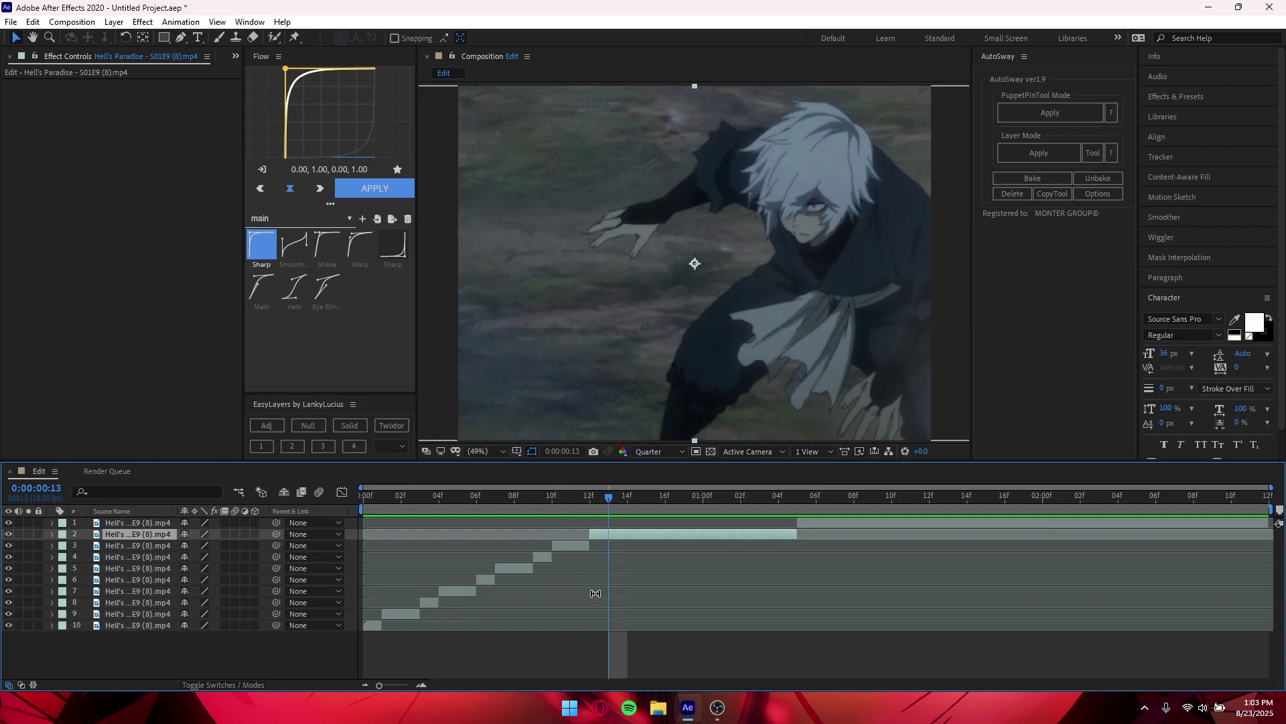
key("ctrl+shift+d")
key("Page_Down")
key("Page_Down")
key("ctrl+shift+d")
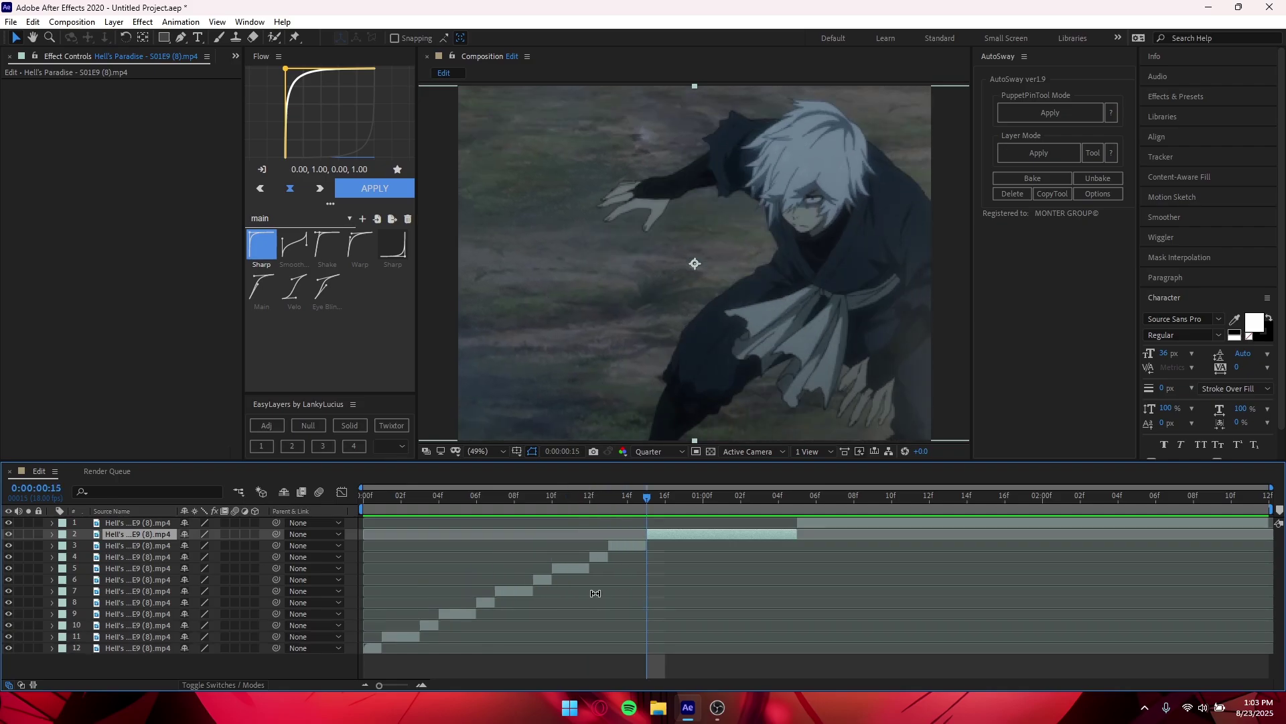
key("Page_Down")
key("Page_Down")
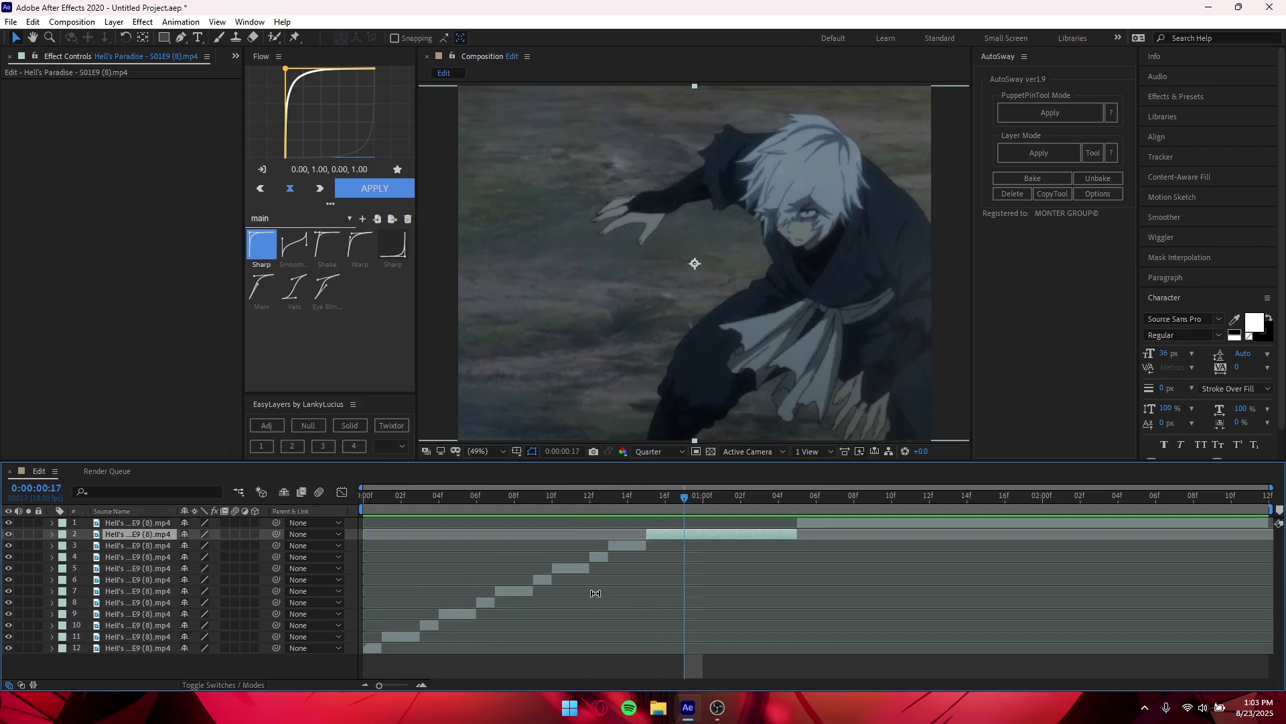
key("Page_Down")
key("ctrl+shift+d")
key("Page_Down")
key("Page_Down")
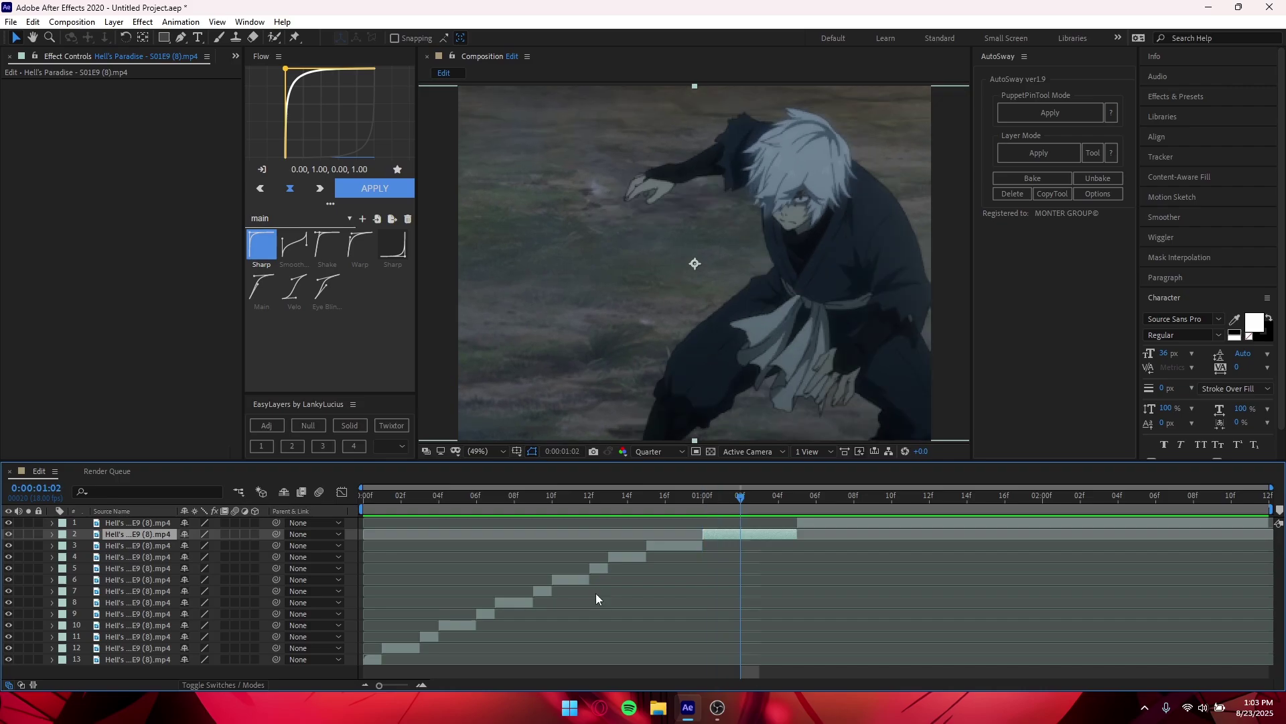
key("Page_Up")
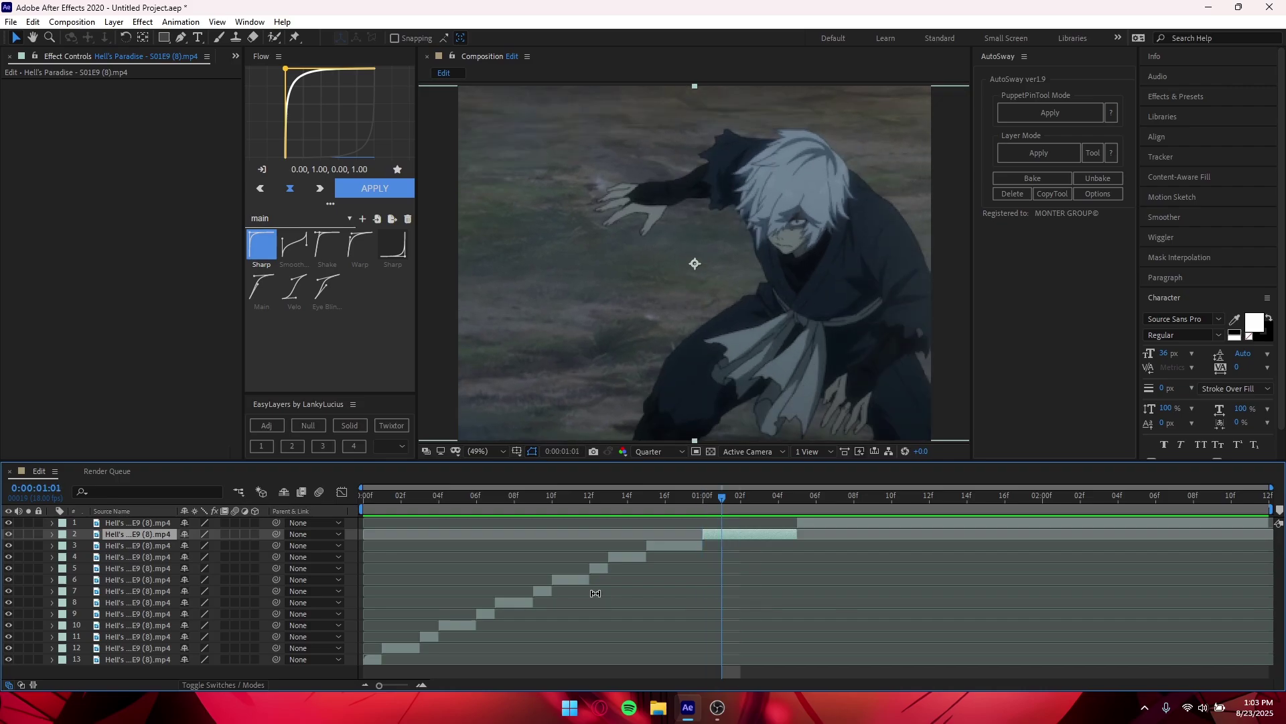
key("ctrl+shift+d")
key("Page_Down")
key("ctrl+shift+d")
key("Page_Down")
key("Page_Down")
Make the last split at 01:04, select all sliced layers and trim each to one frame
key("ctrl+shift+d")
scroll(476, 600, "down", 2)
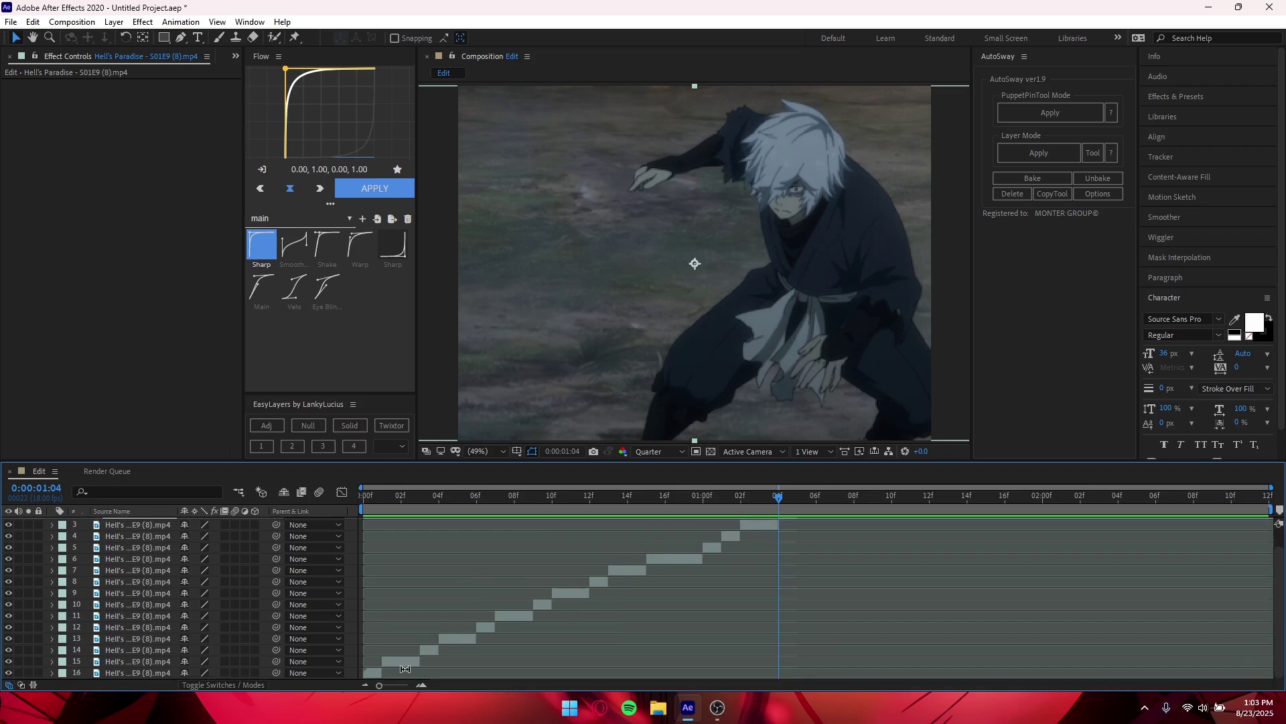
left_click(370, 673)
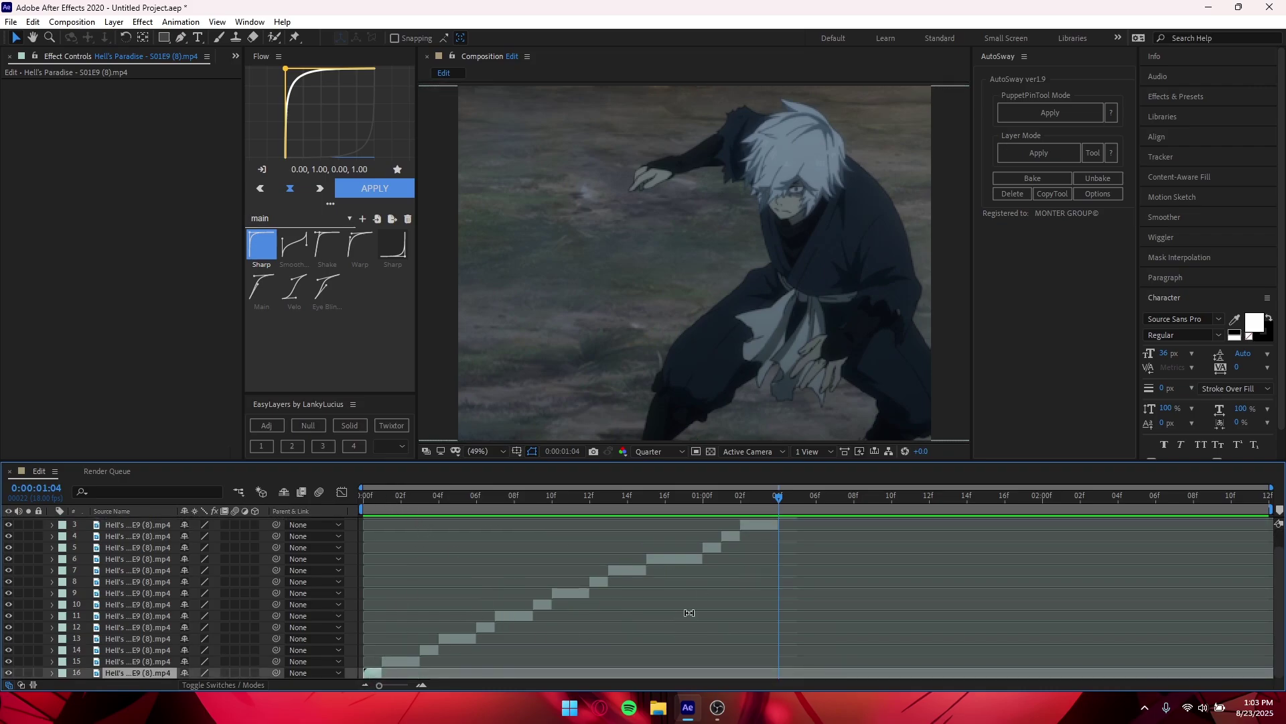
scroll(791, 553, "up", 2)
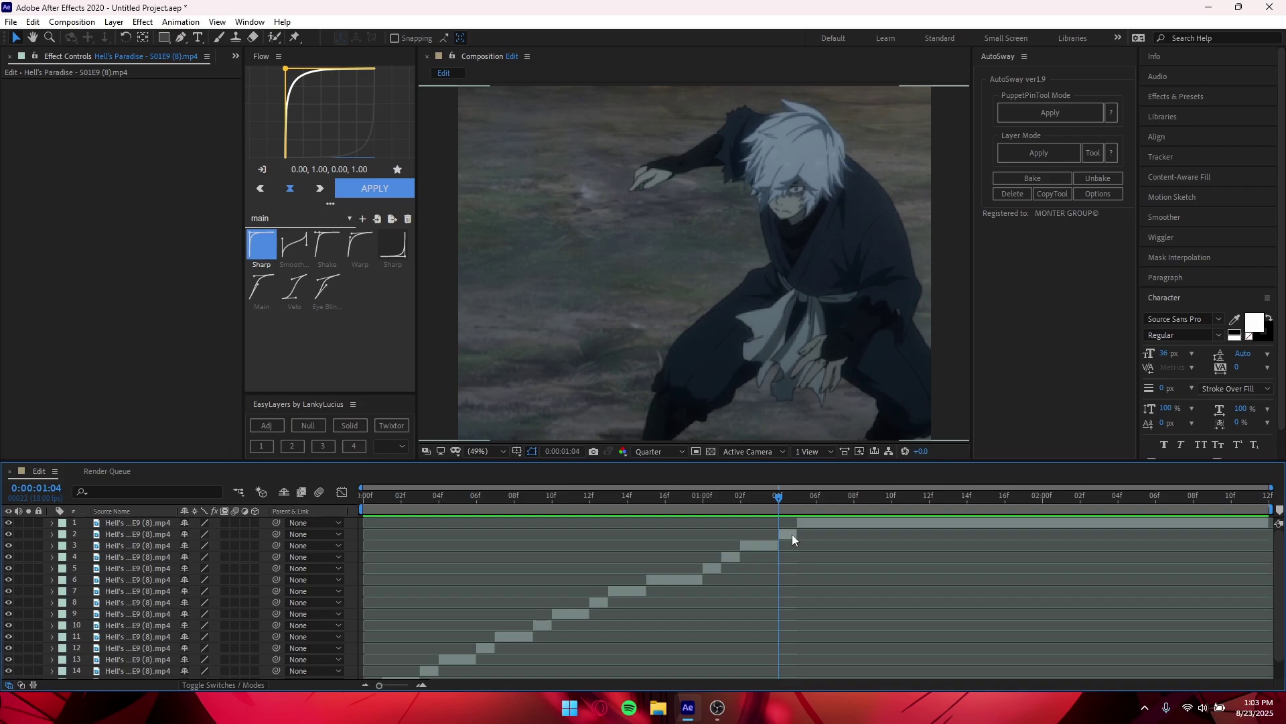
left_click(792, 533, "shift")
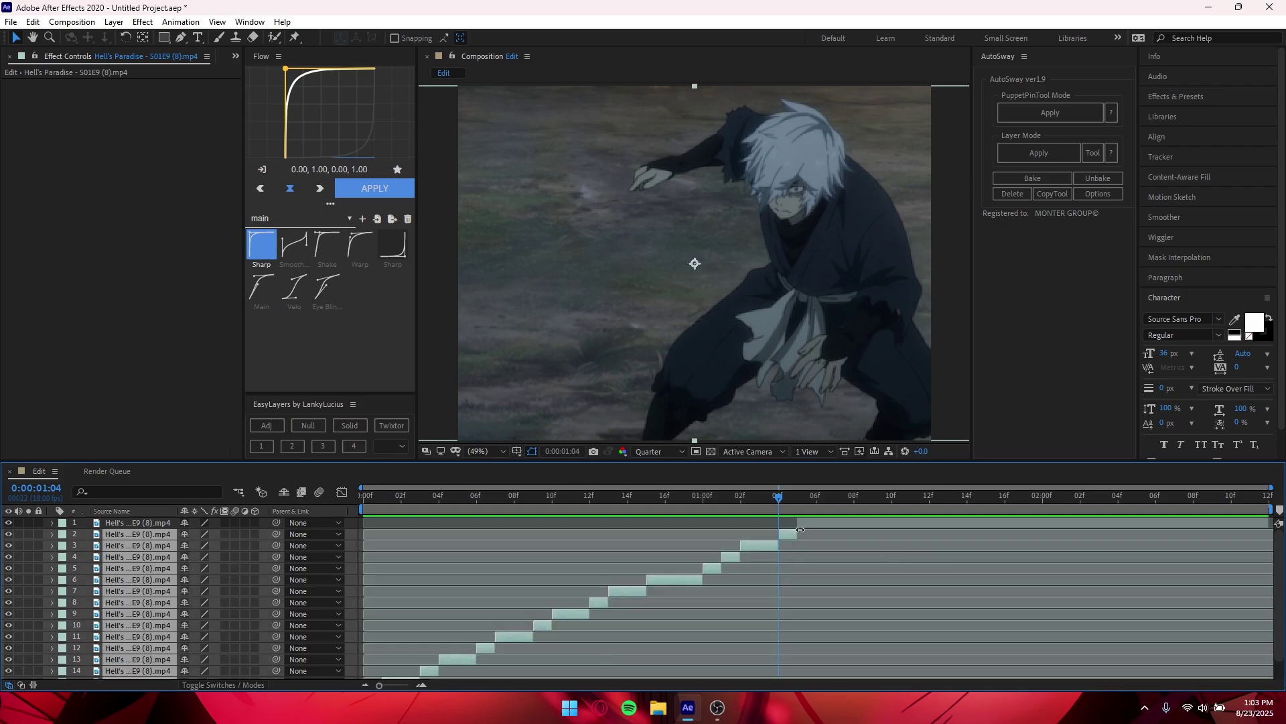
left_click_drag(797, 534, 398, 558)
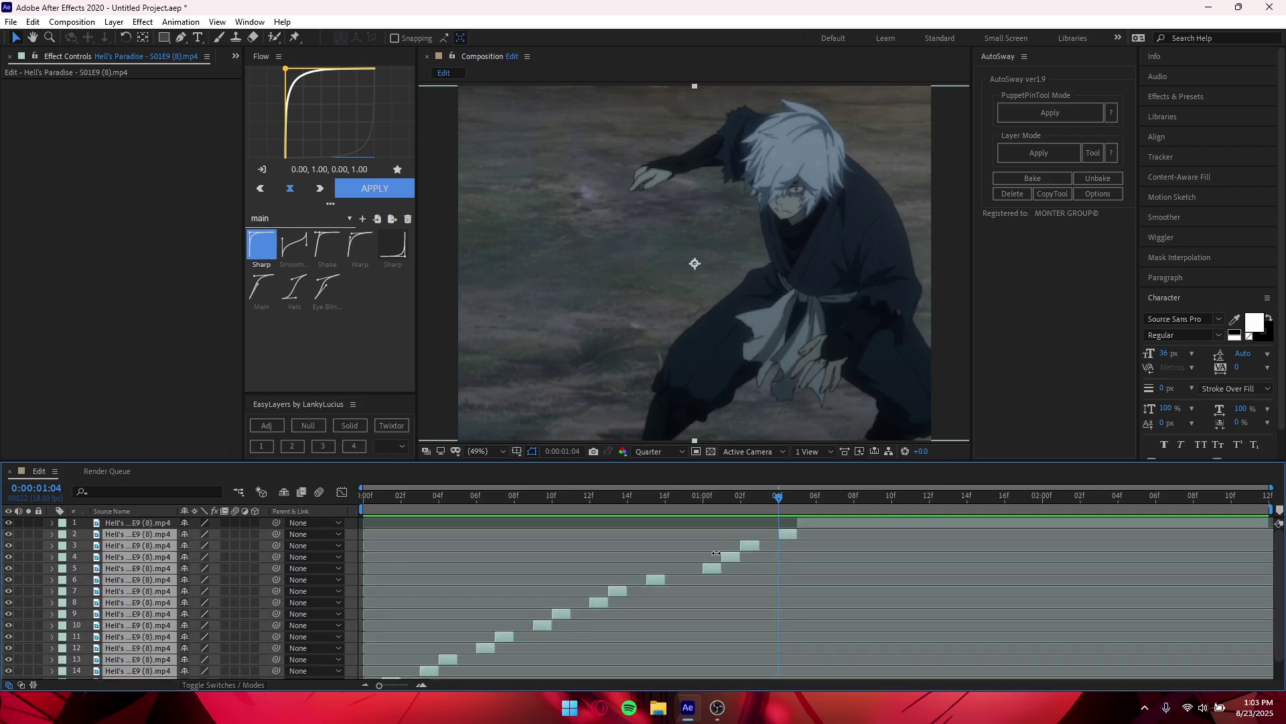
Sequence the selected layers back-to-back using Keyframe Assistant > Sequence Layers
right_click(716, 553)
mouse_move(779, 380)
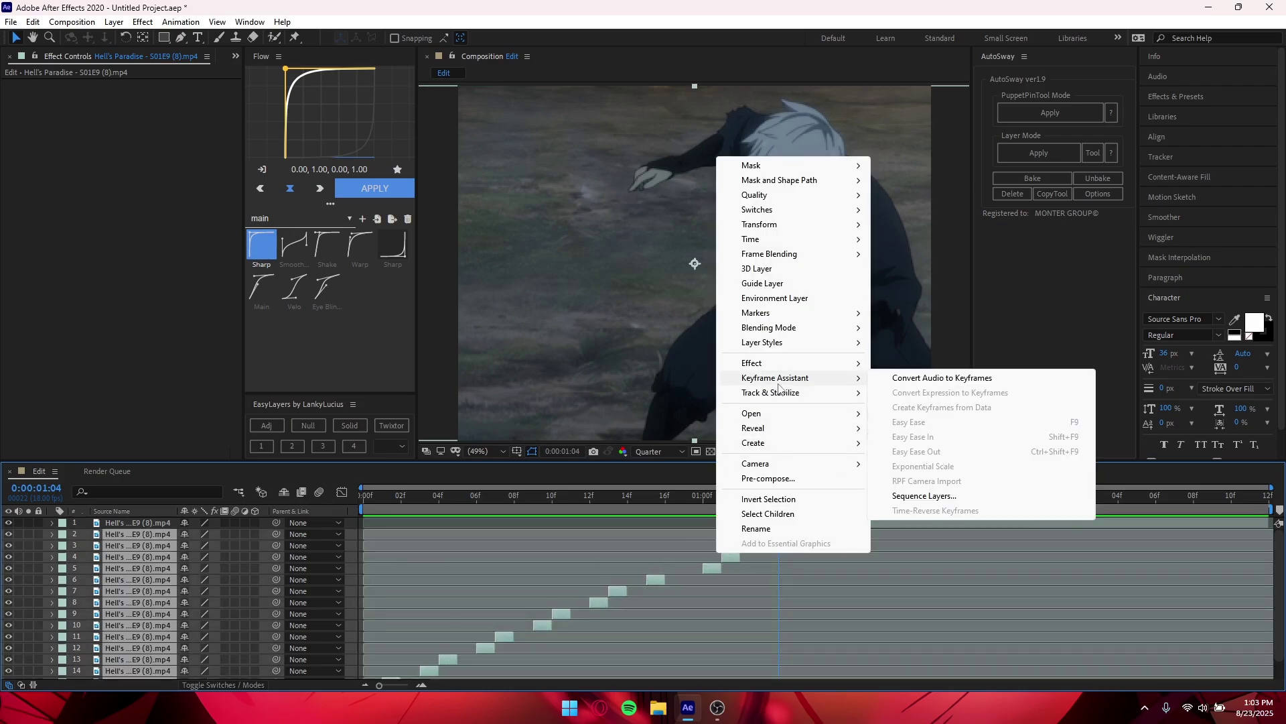
left_click(928, 496)
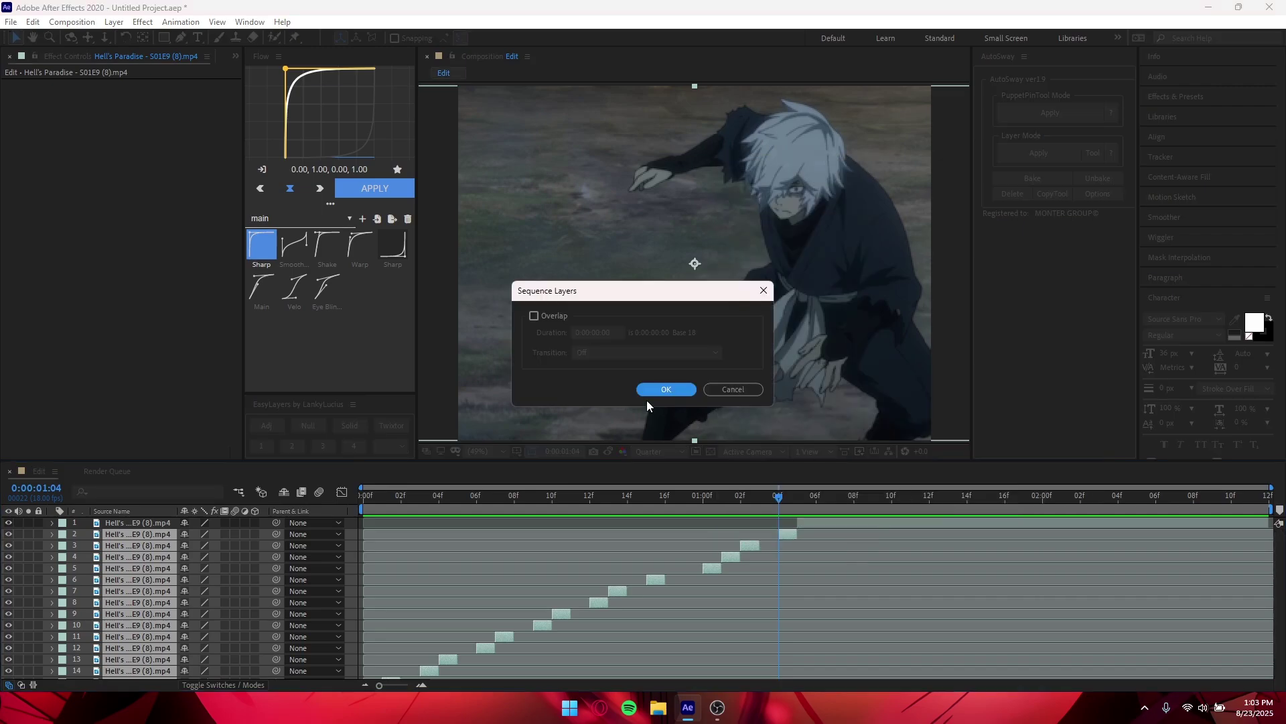
left_click(651, 391)
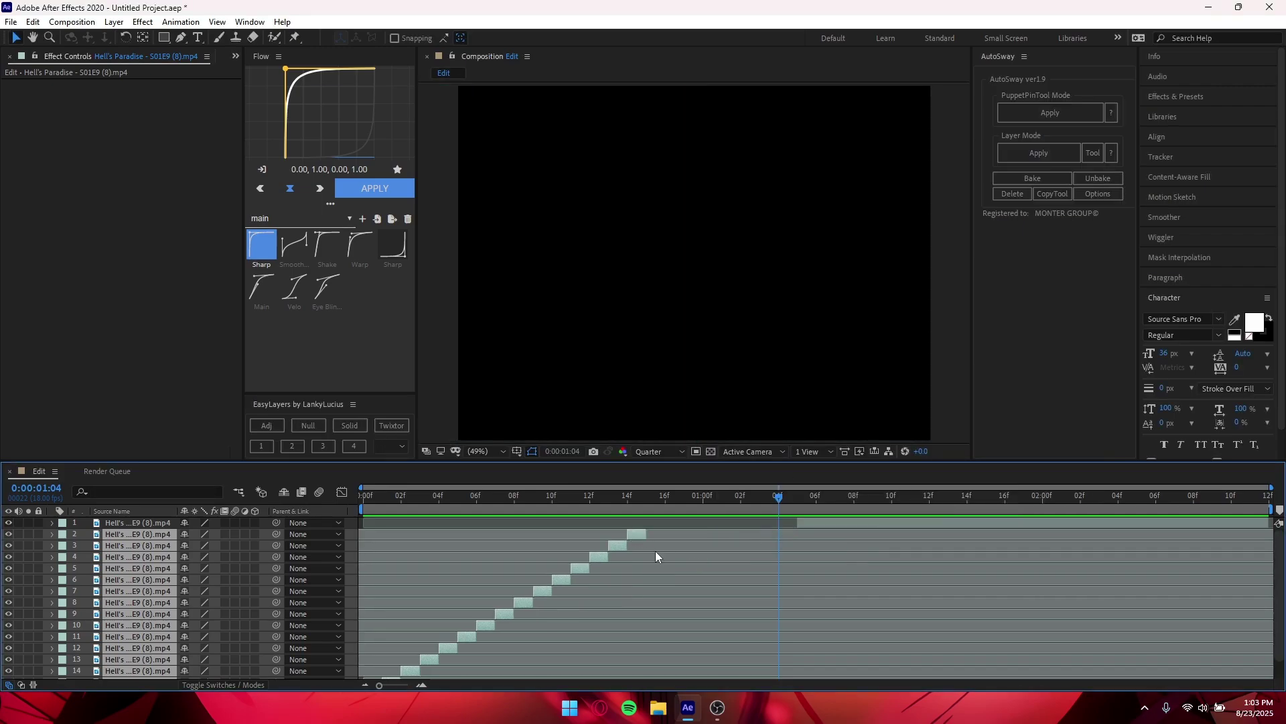
Pre-compose the selected clip layers into a precomp named 1
key("ctrl+shift+c")
type("1")
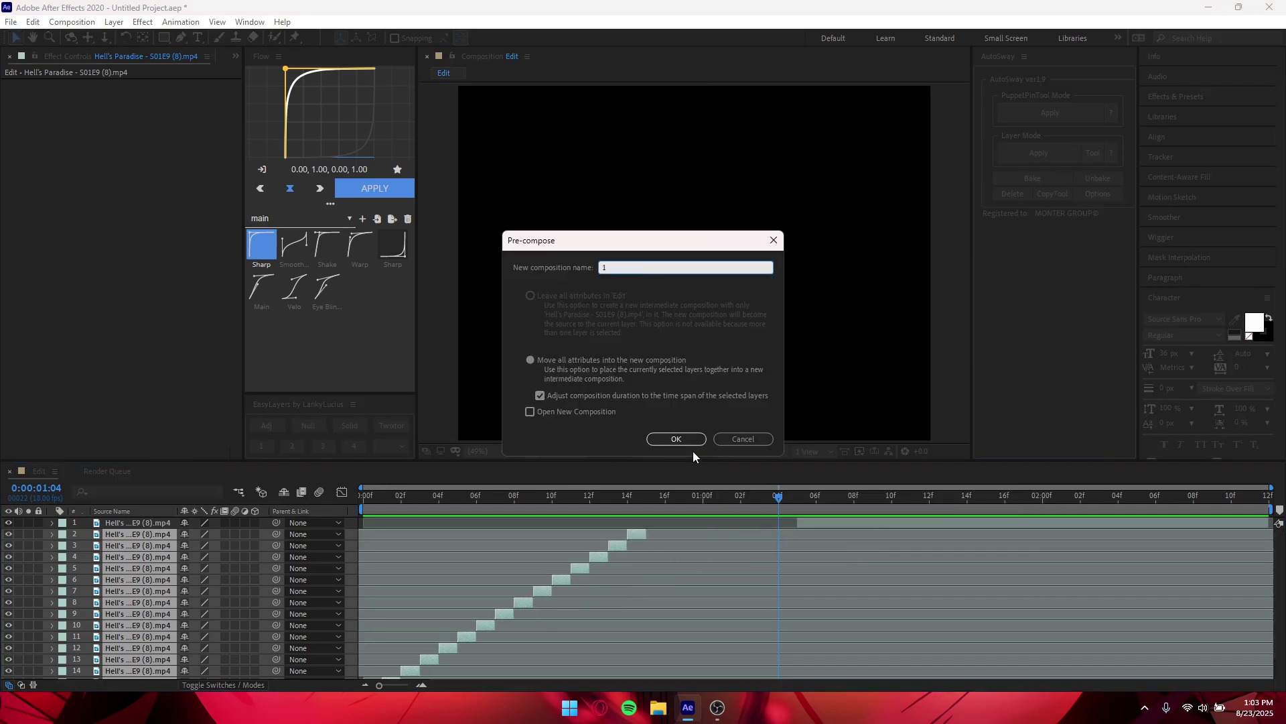
key("Return")
left_click(646, 495)
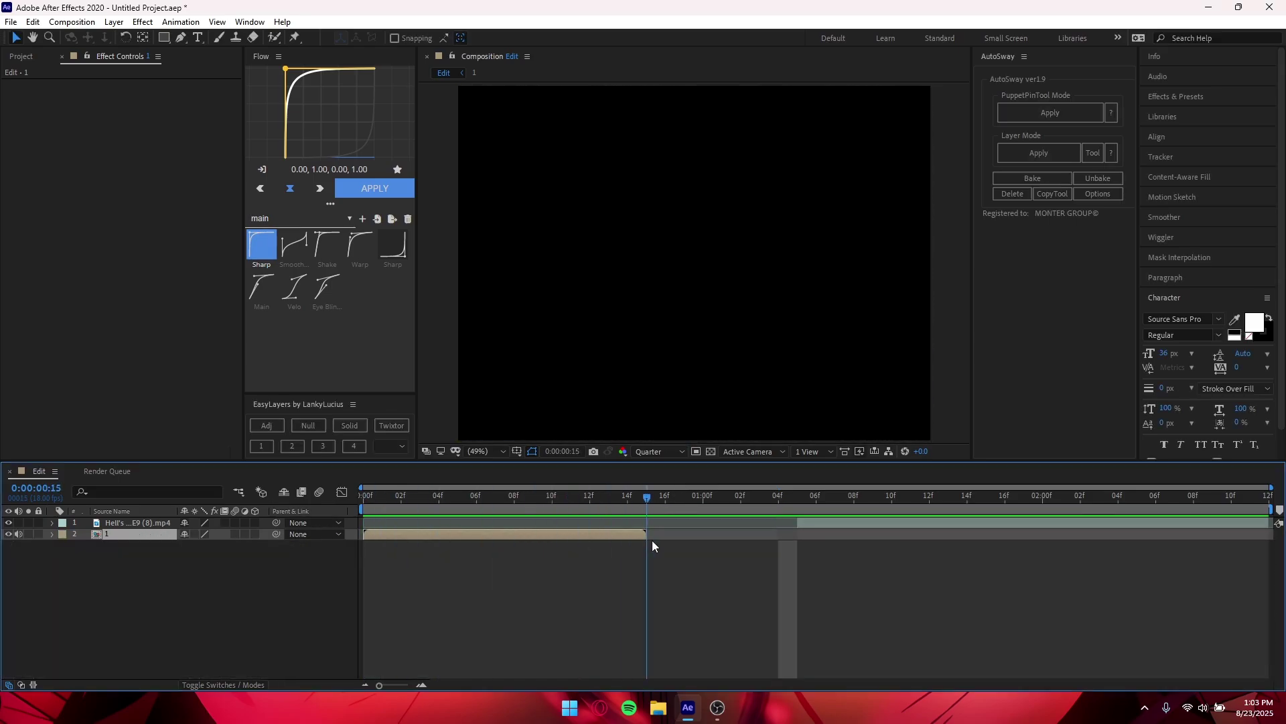
Enable Time Remap on precomp 1 and cut it off at 0:00:01:05
left_click_drag(653, 540, 357, 522)
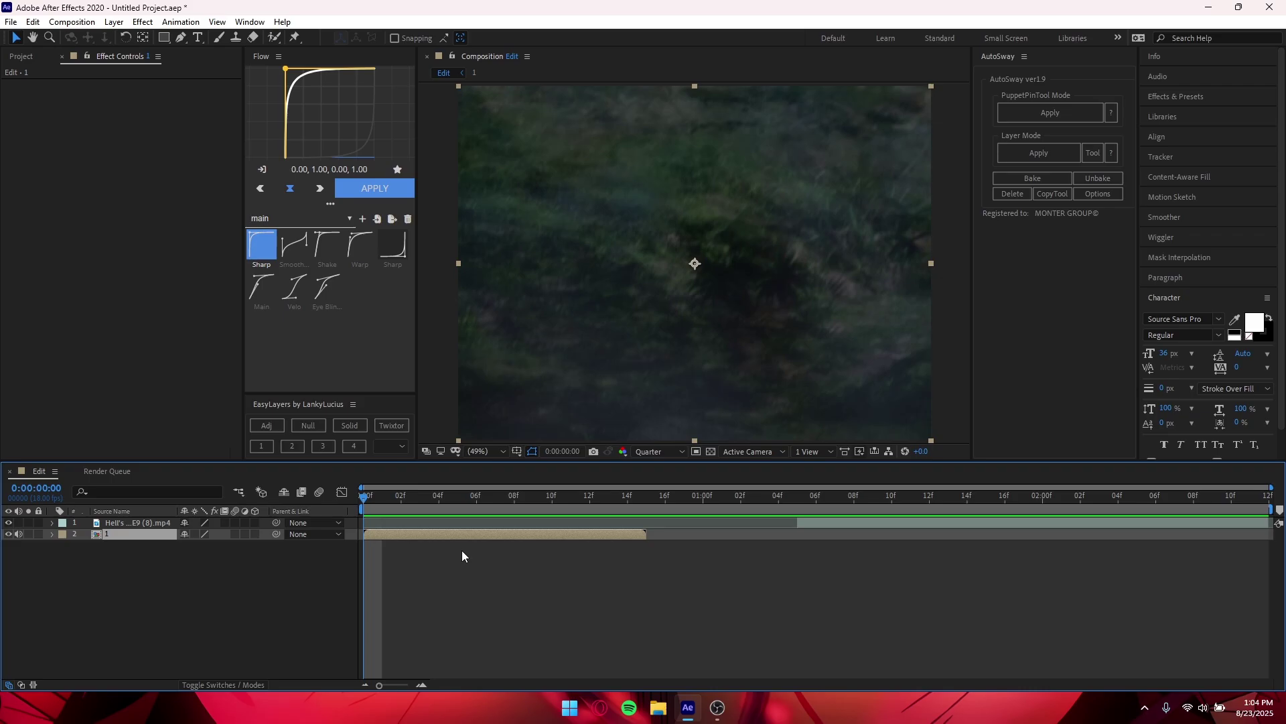
key("ctrl+alt+t")
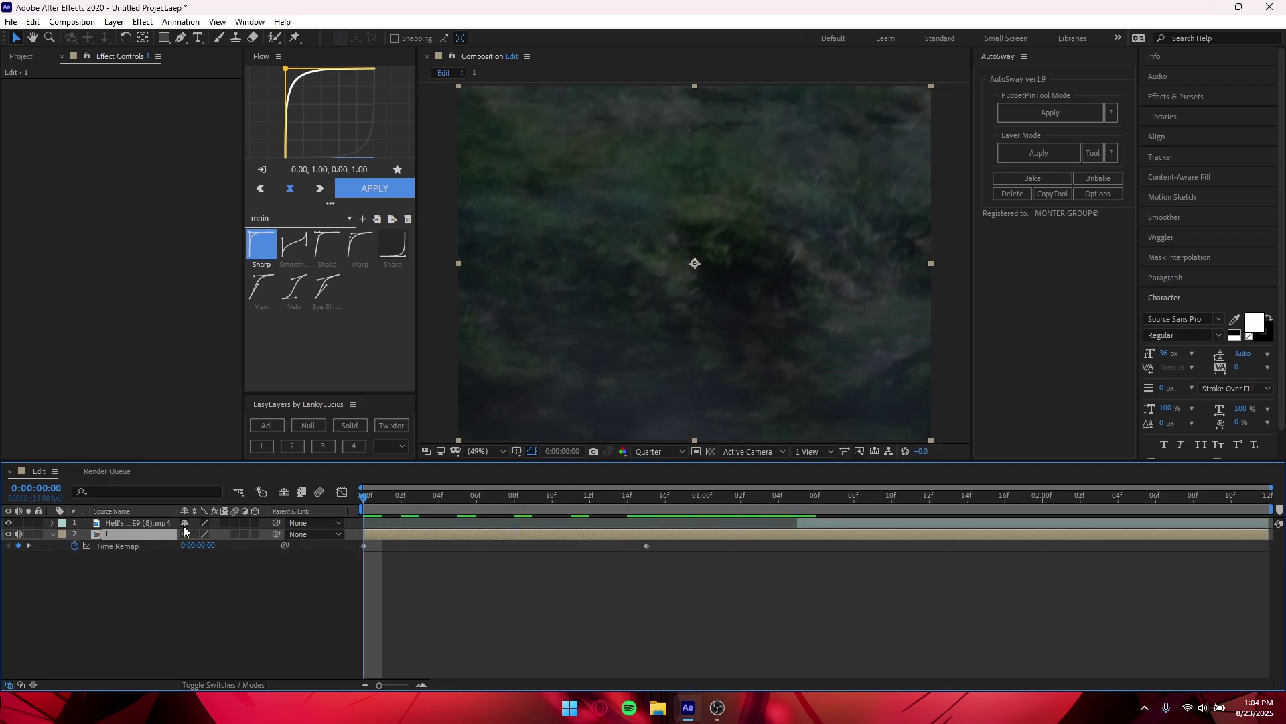
left_click_drag(684, 528, 807, 533)
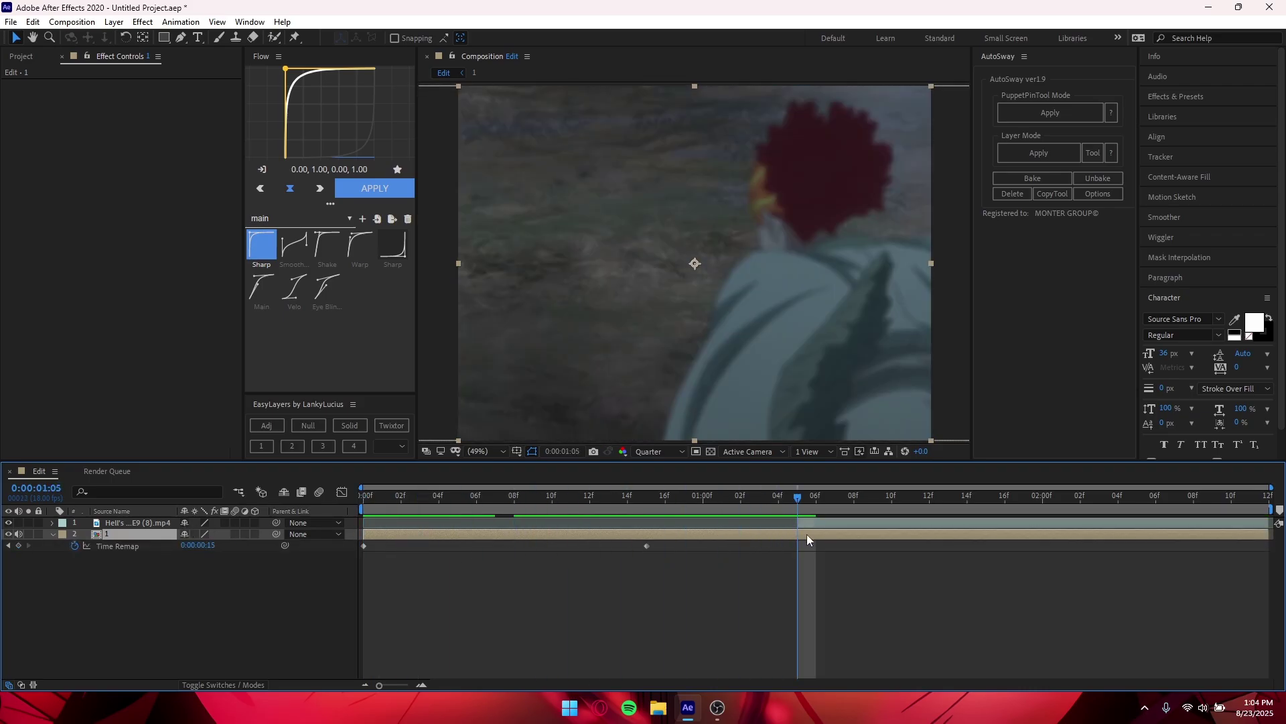
key("ctrl+shift+d")
key("Delete")
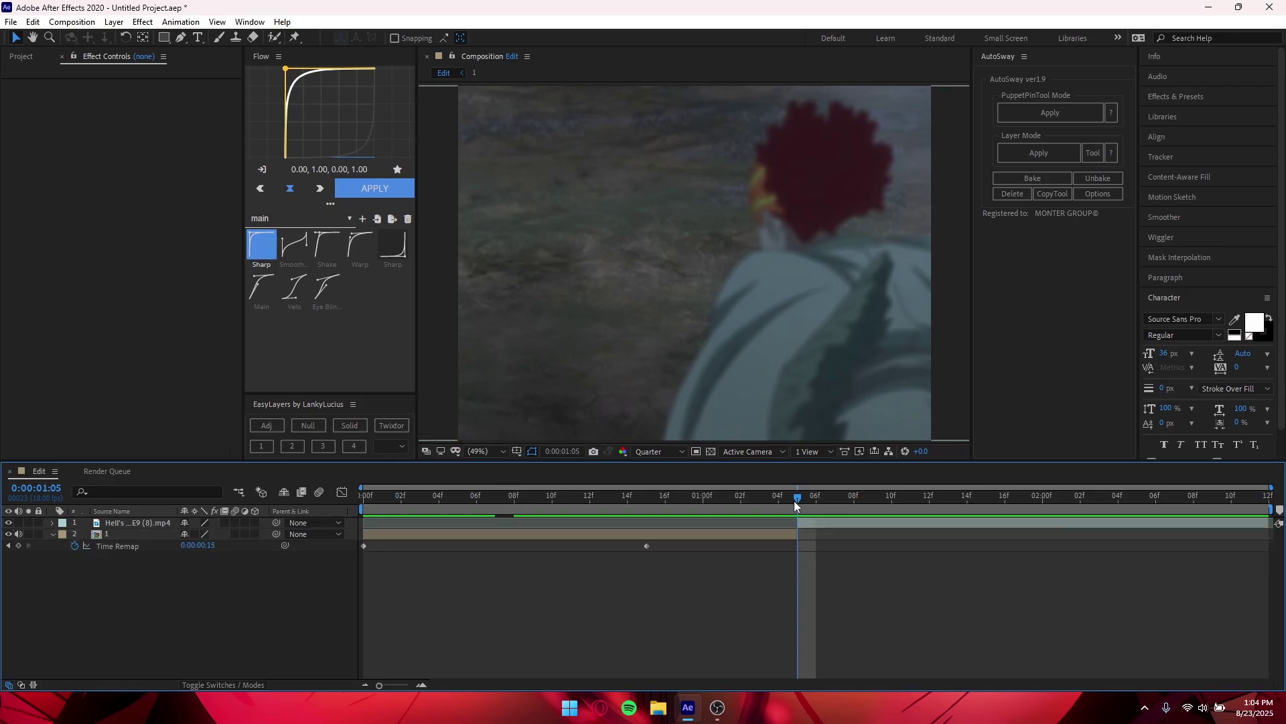
Apply Twixtor Pro to precomp 1 via the quick effect search
left_click(765, 536)
key("u")
key("Home")
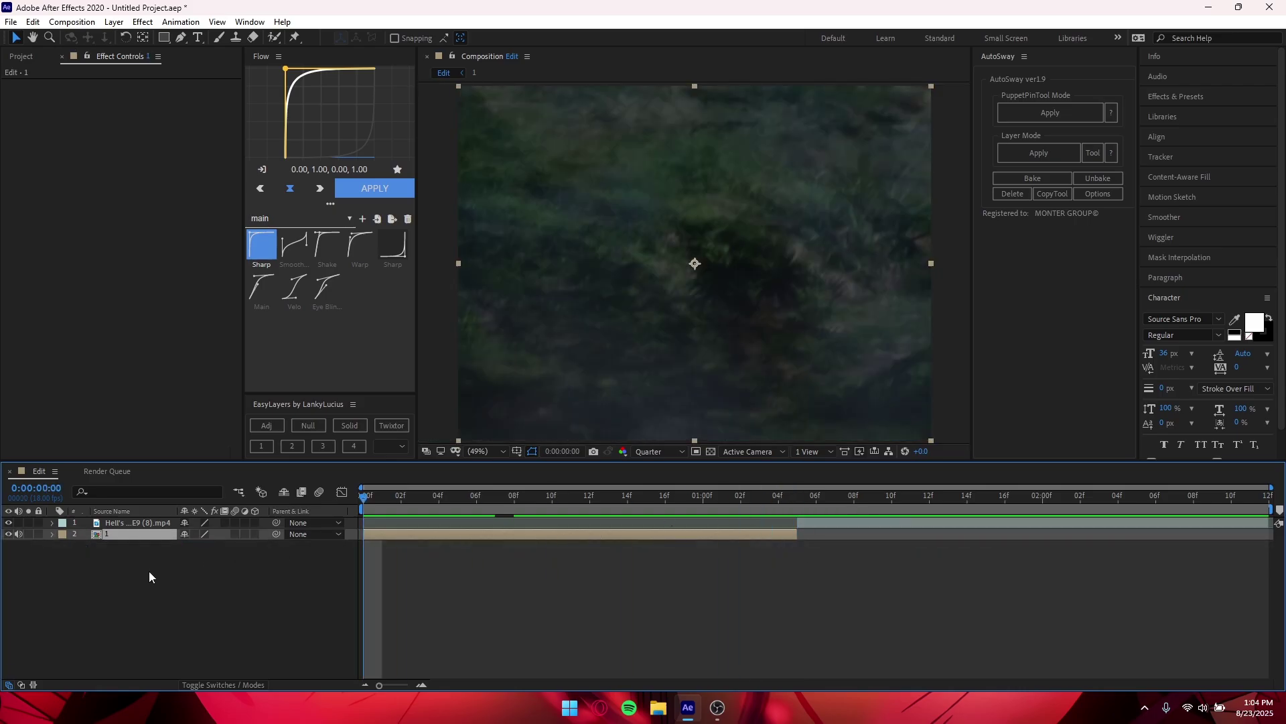
key("ctrl+space")
type("fra")
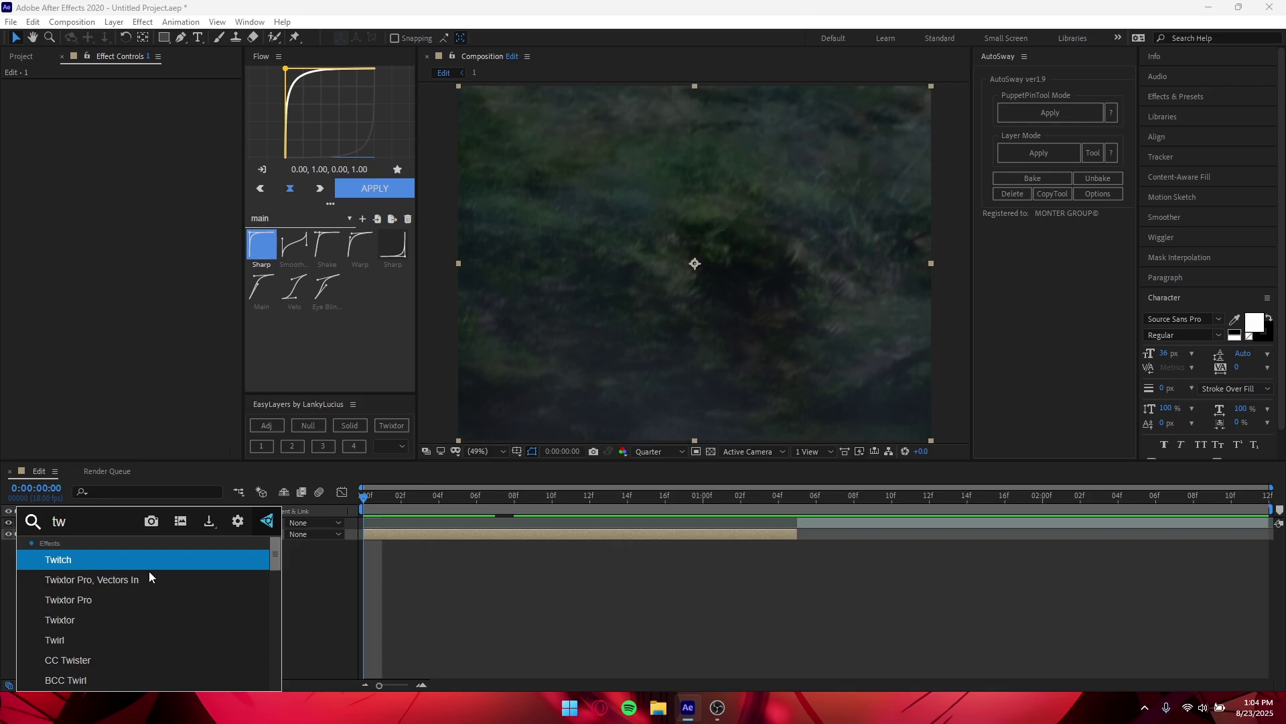
key("Down")
key("Down")
key("Return")
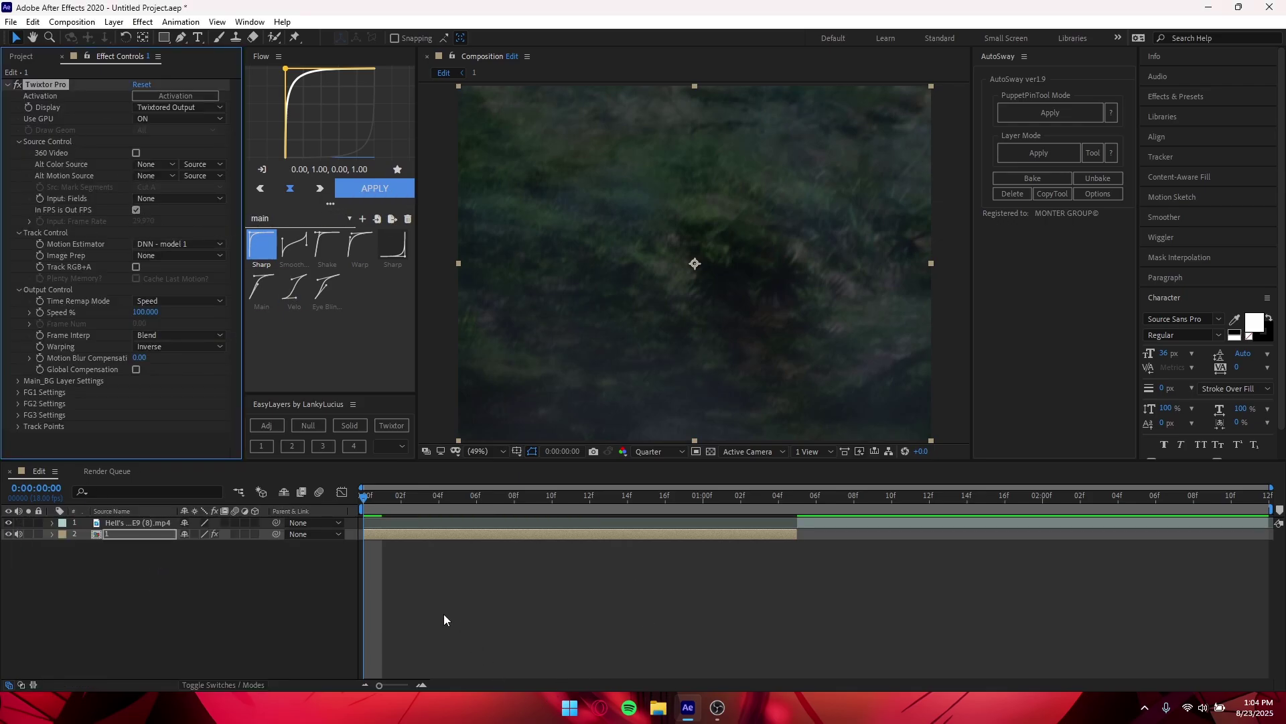
Uncheck In FPS is Out FPS and set Twixtor's Input Frame Rate to 18
left_click(136, 210)
left_click(143, 221)
type("18.000")
key("alt+Tab")
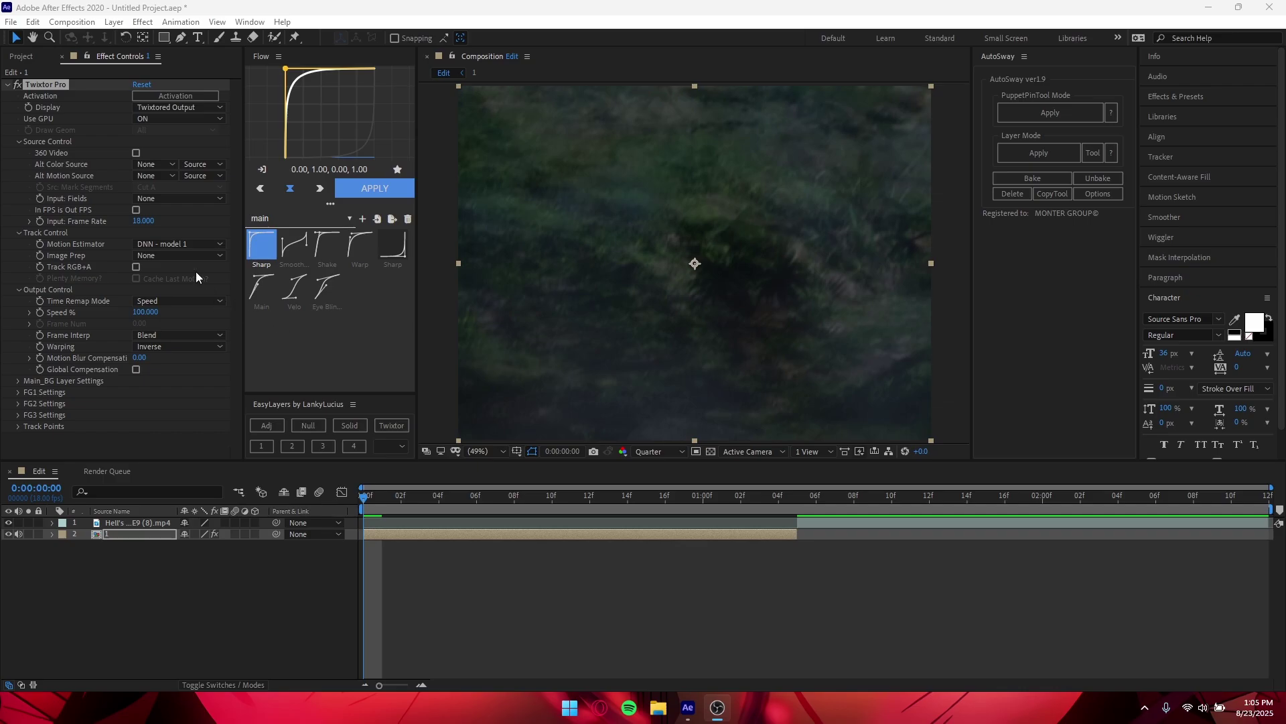
Set Precise Optical Flow, Contrast/Edge Enhance, Frame Number mode, Motion Weighted Blend, and Inverse w/ Smart Blend warping
left_click(193, 247)
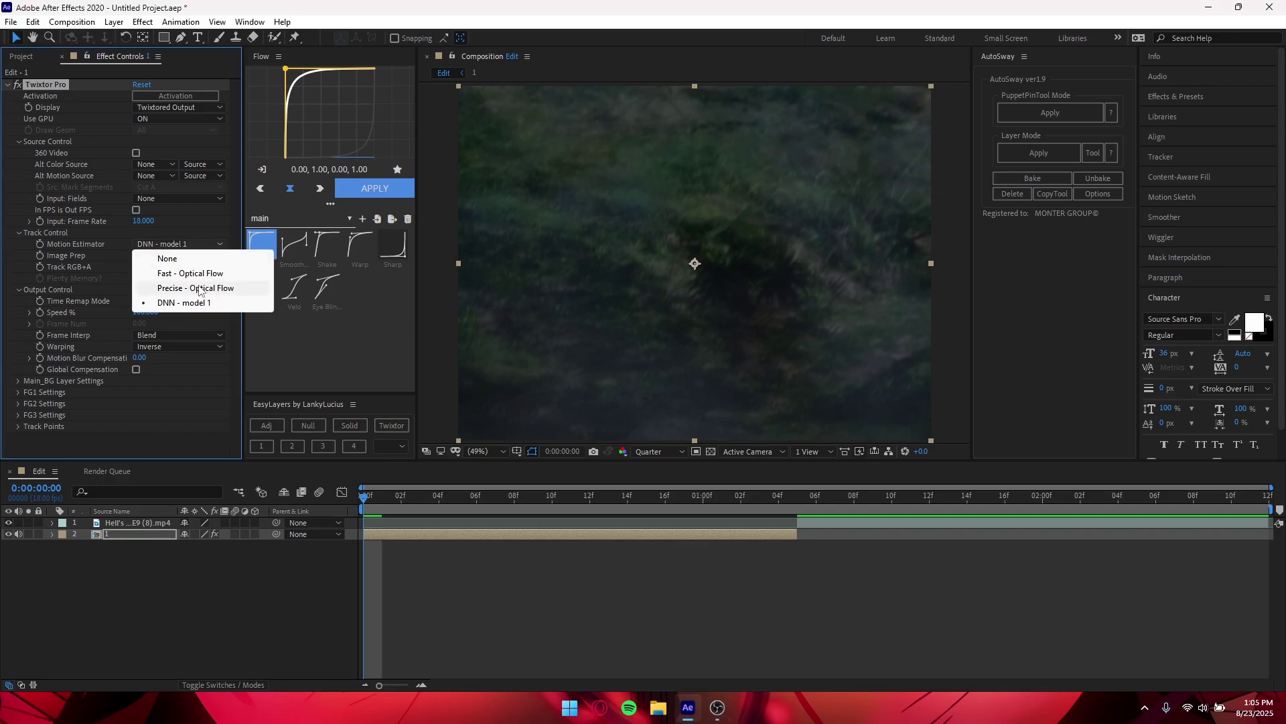
left_click(201, 289)
left_click(166, 256)
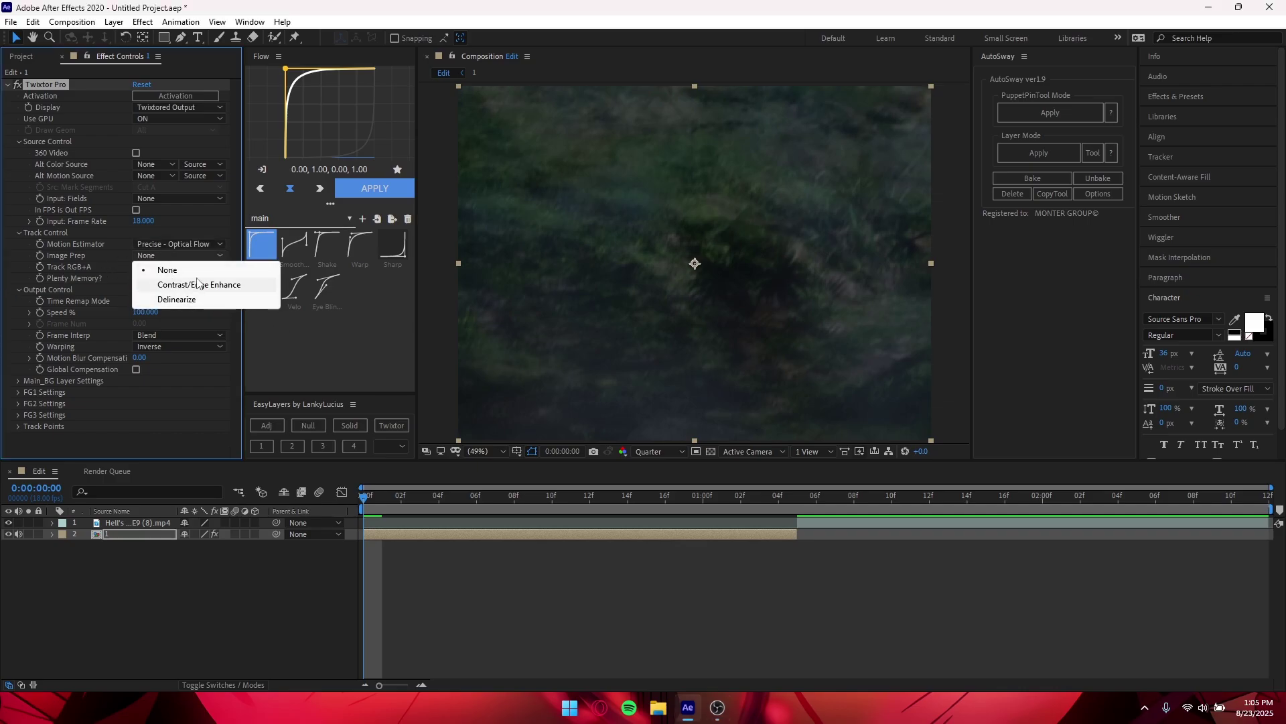
left_click(201, 282)
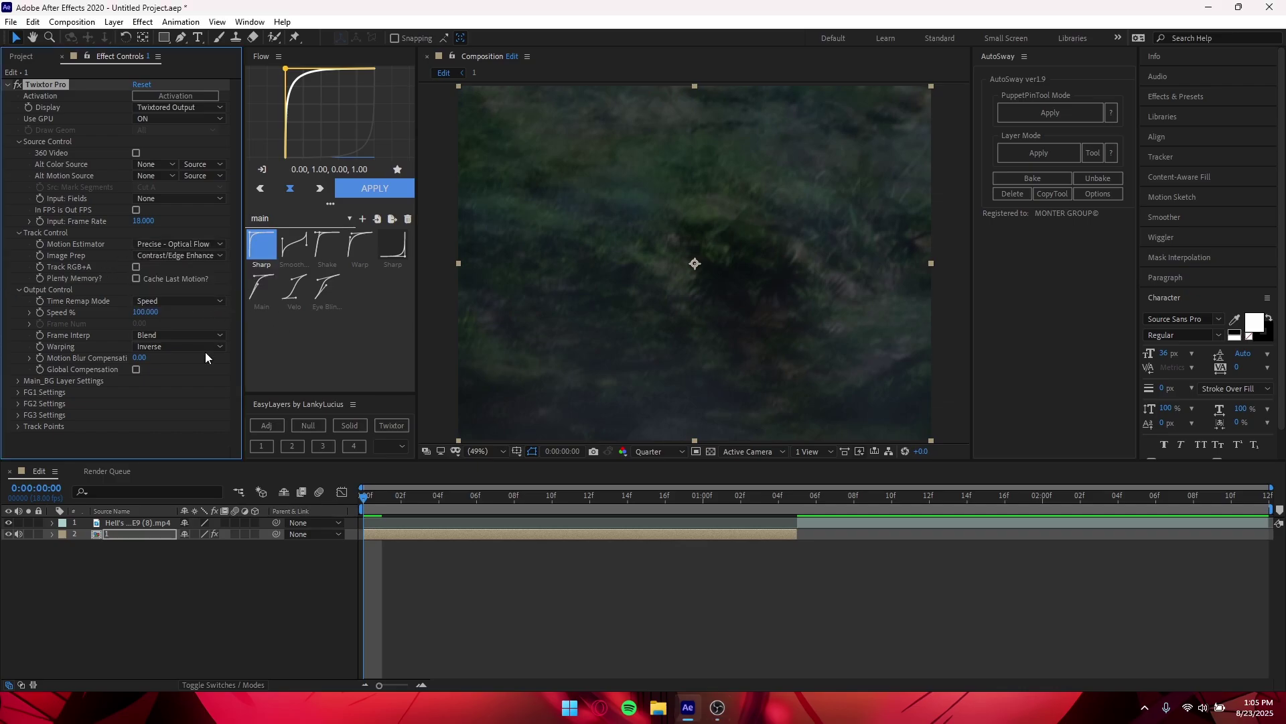
left_click(163, 300)
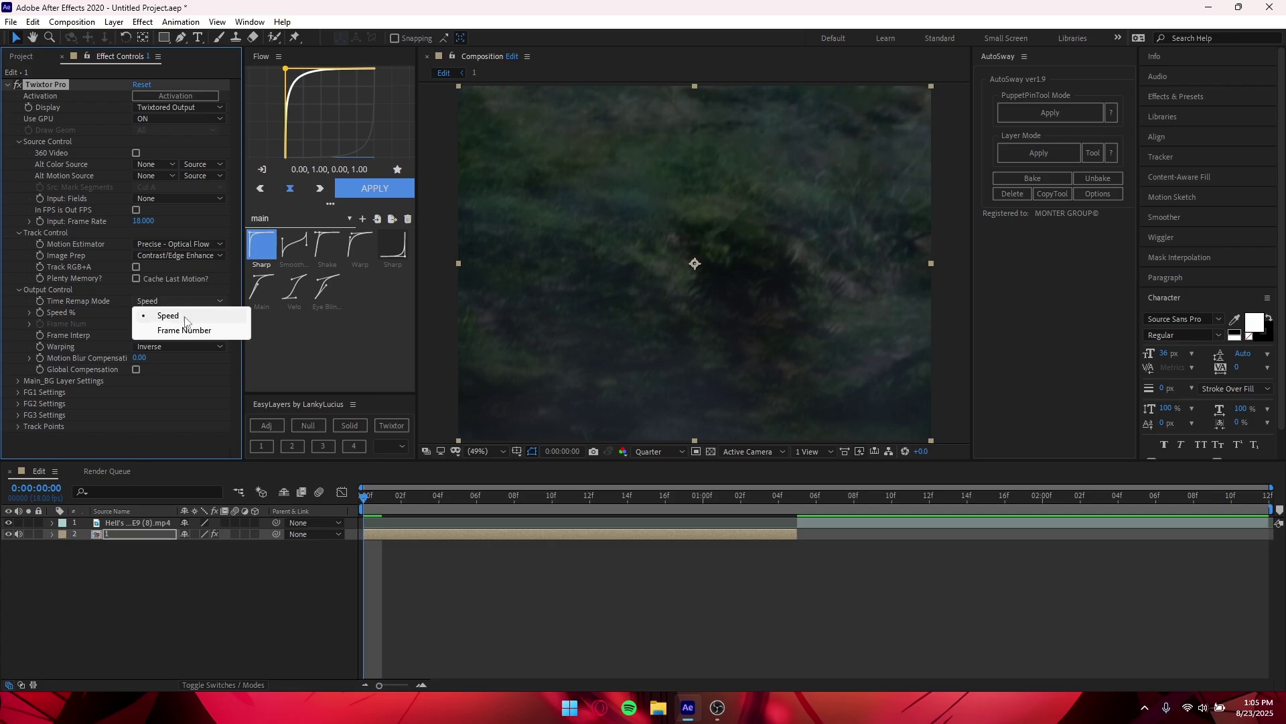
left_click(214, 331)
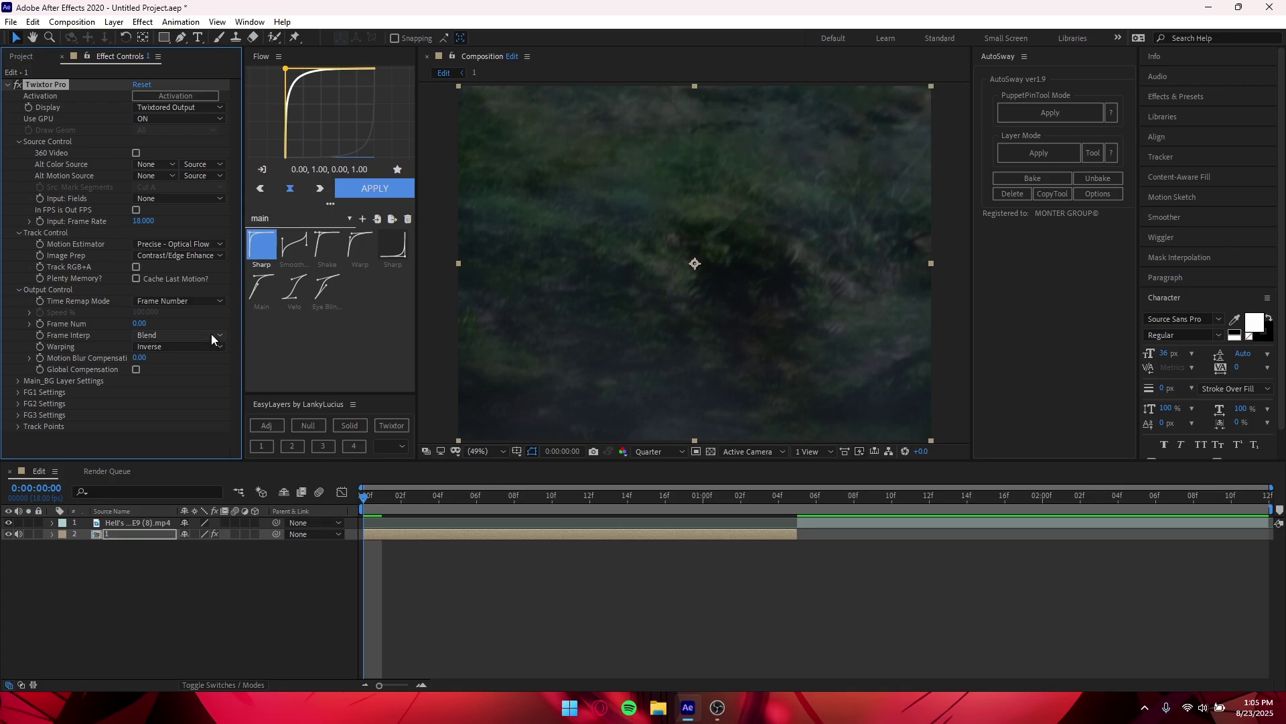
left_click(191, 335)
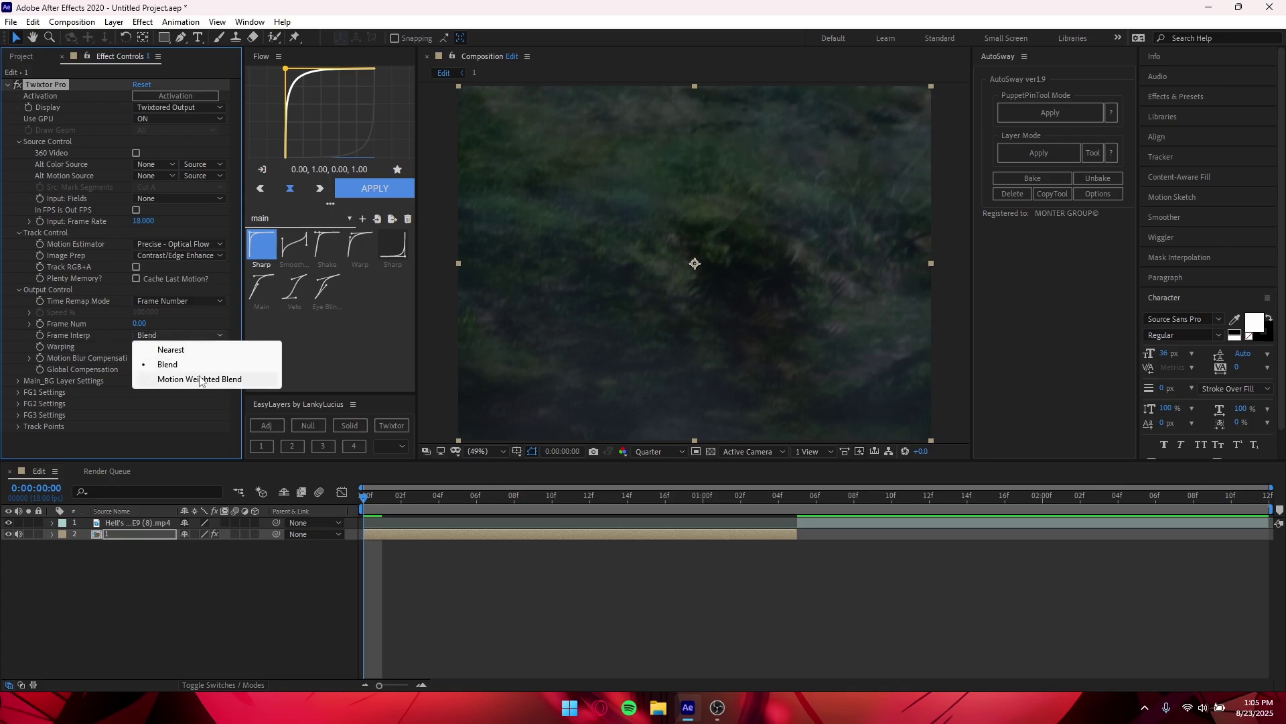
left_click(201, 380)
left_click(188, 348)
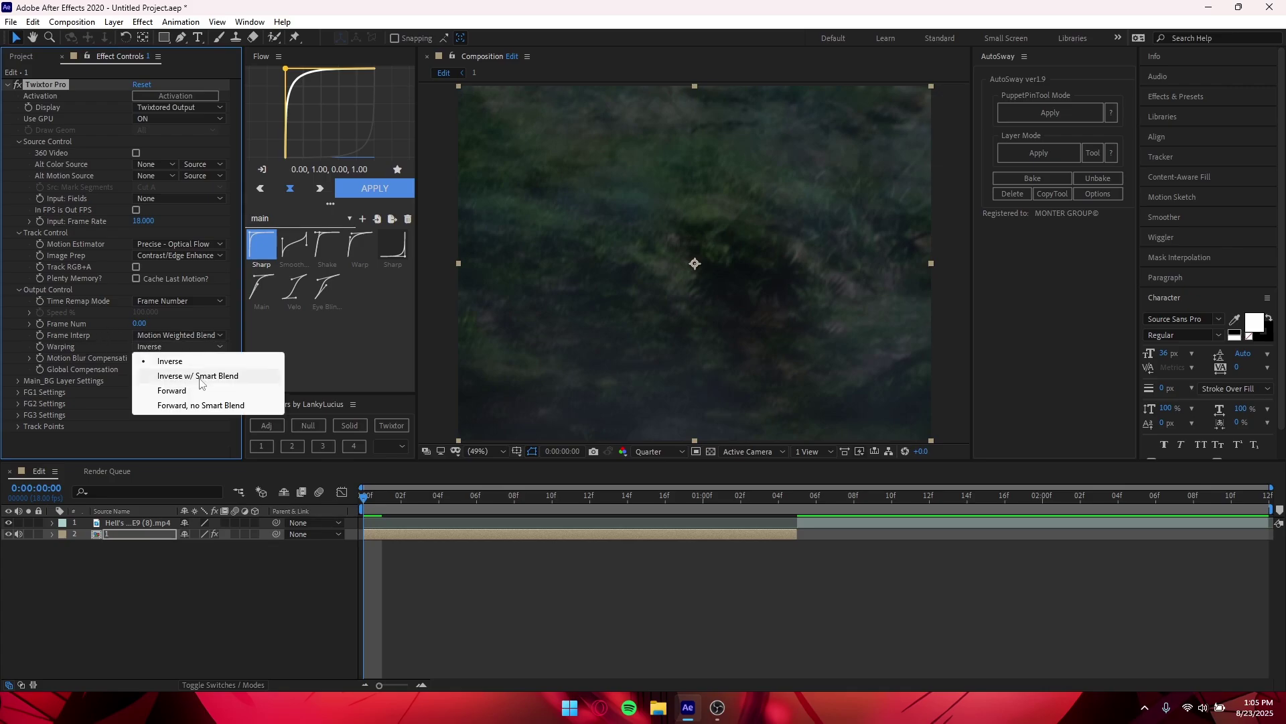
left_click(200, 377)
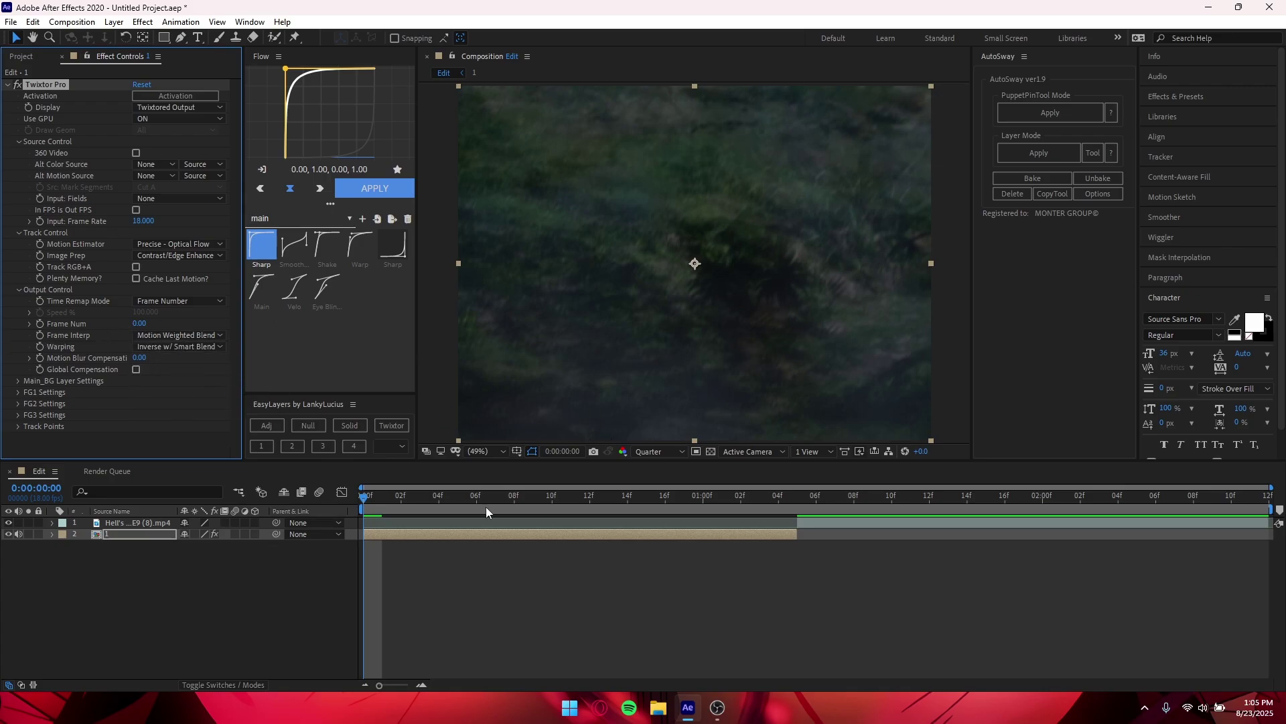
Keyframe Twixtor's Frame Num from 0 at the start to 14 at 0:00:01:04
left_click(41, 325)
mouse_move(771, 501)
left_mouse_down()
mouse_move(790, 500)
mouse_move(773, 501)
left_mouse_up()
left_click_drag(139, 324, 153, 328)
Ease both Frame Num keyframes with the Warp curve 0.09, 0.80, 0.15, 0.95 and view the graph
key("u")
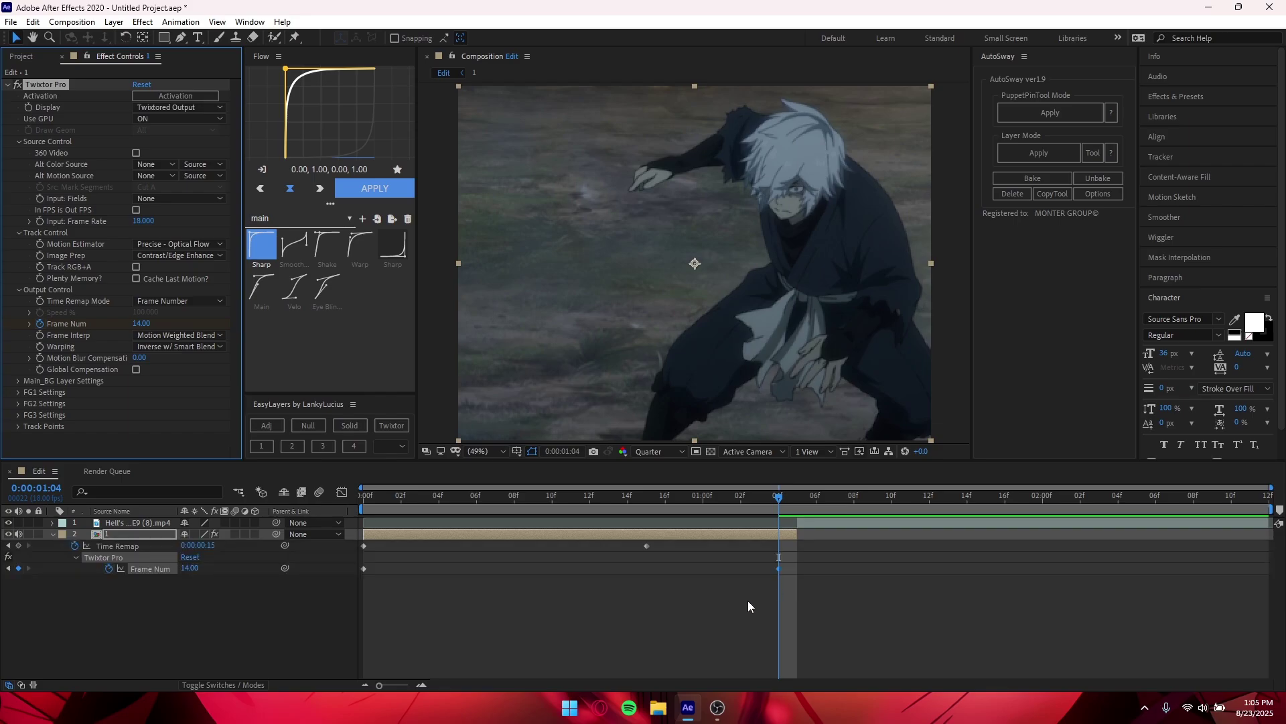
left_click(804, 613)
left_click_drag(884, 641, 327, 553)
left_click(360, 245)
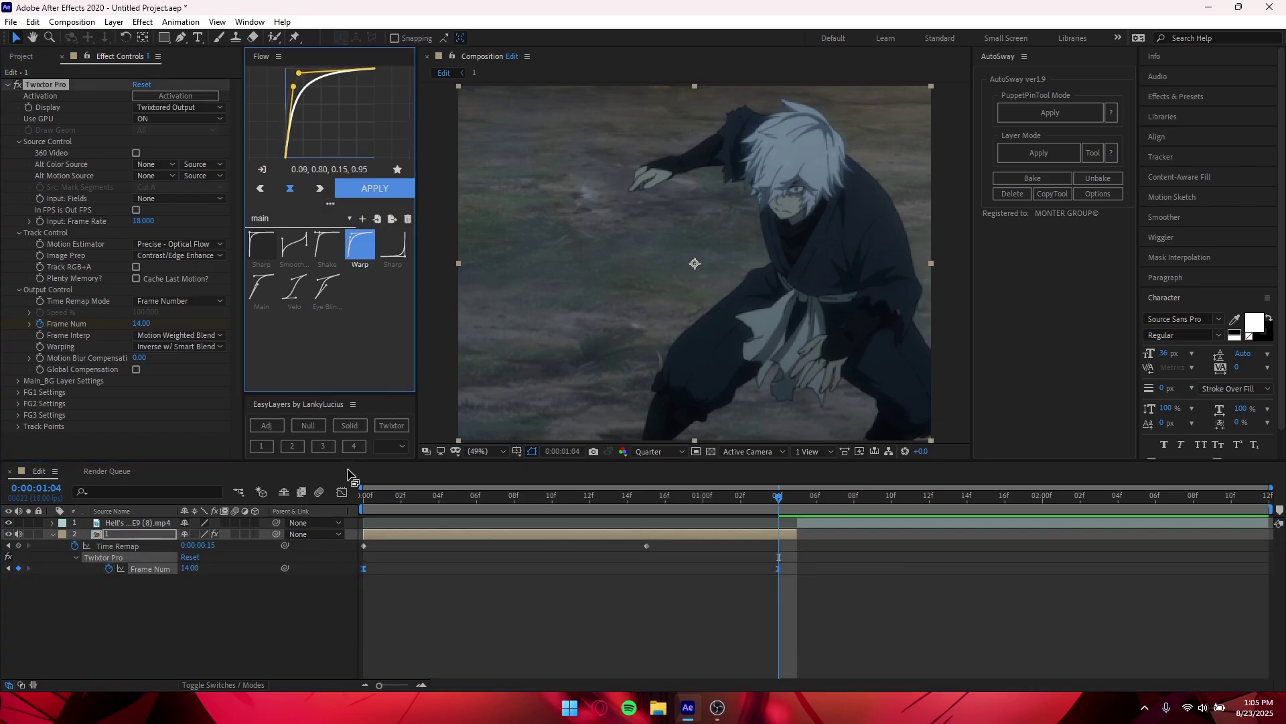
left_click(342, 493)
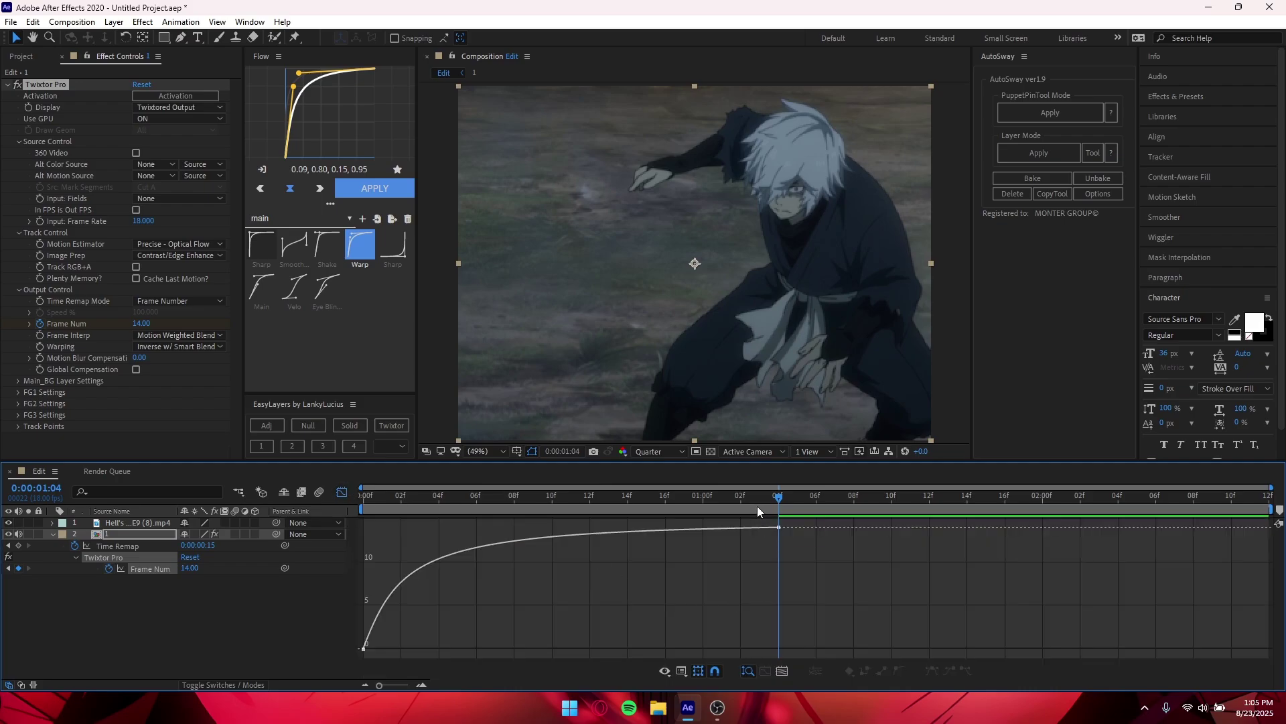
Preview the retimed clip and stop near 0:00:00:08
key("space")
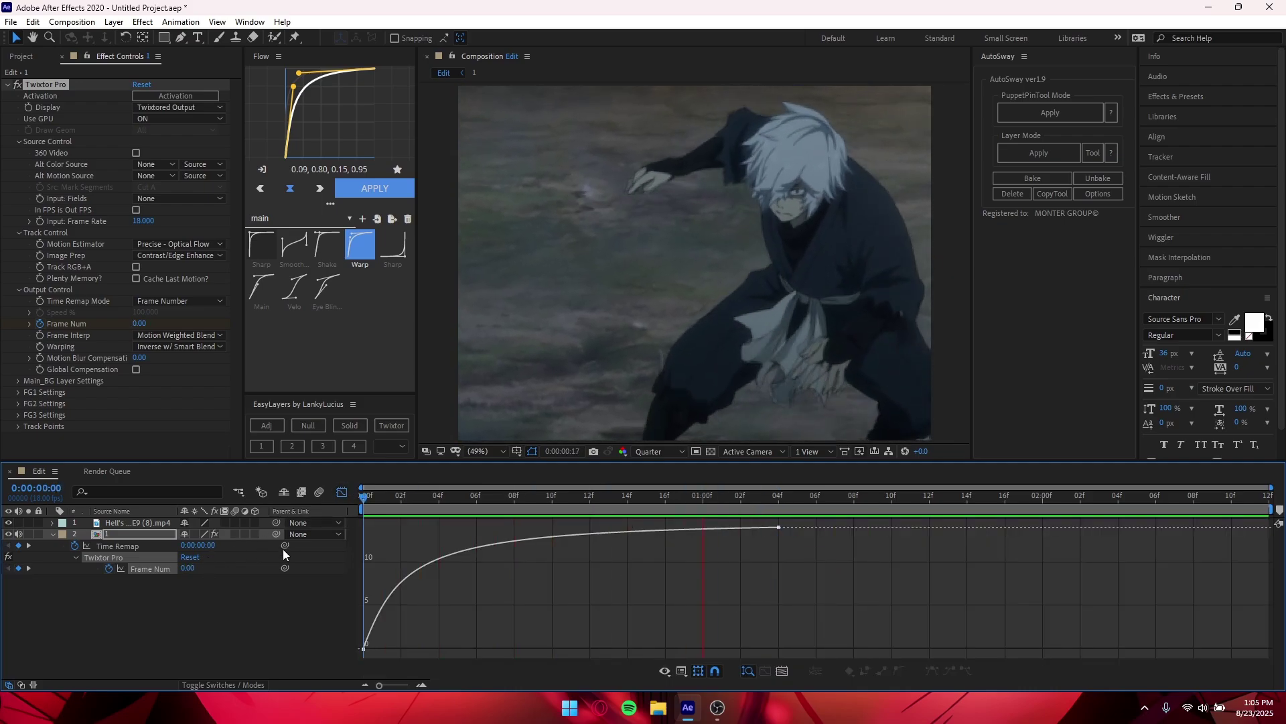
key("space")
left_click_drag(736, 496, 492, 533)
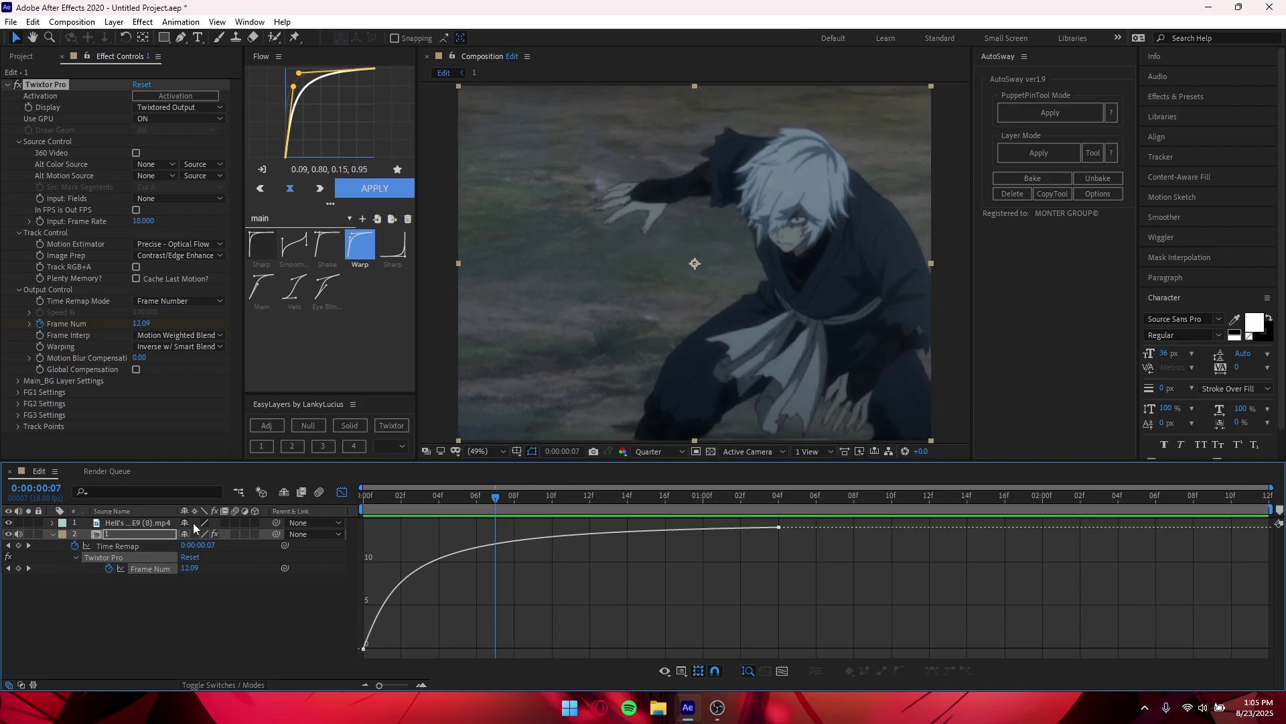
Leave the Graph Editor and open precomp 1 to inspect its layers around frames 04–07
left_click(342, 493)
left_click(567, 626)
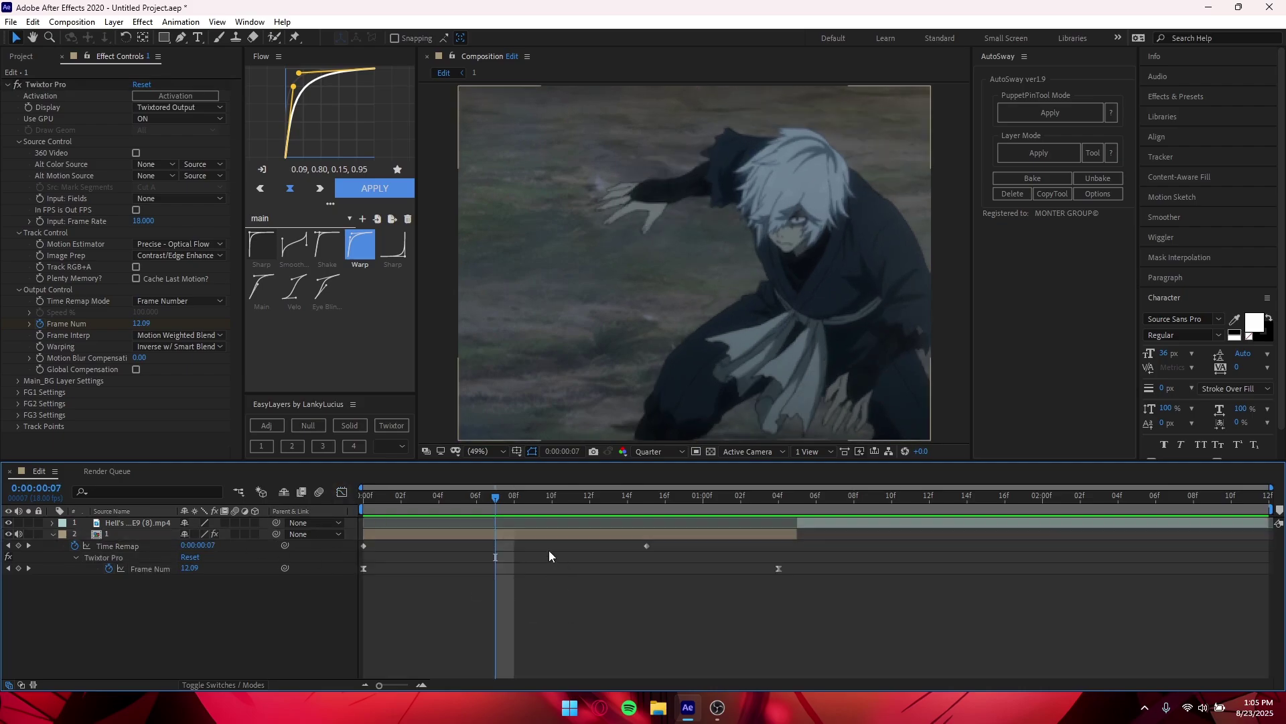
left_click(509, 532)
double_click(509, 532)
left_click_drag(769, 504, 834, 522)
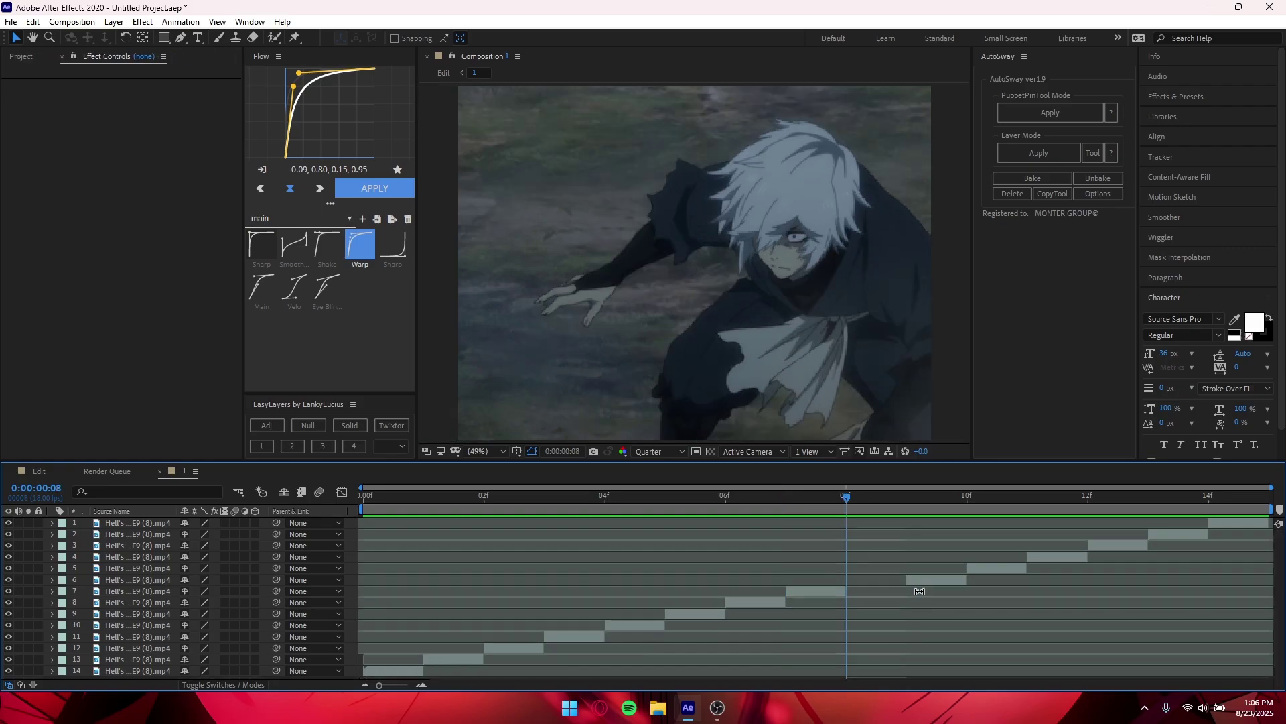
Delete layer 7 and shift layers 1–6 one frame earlier to close the gap
left_click(890, 595)
key("Delete")
left_click(947, 579)
left_click(1223, 522, "shift")
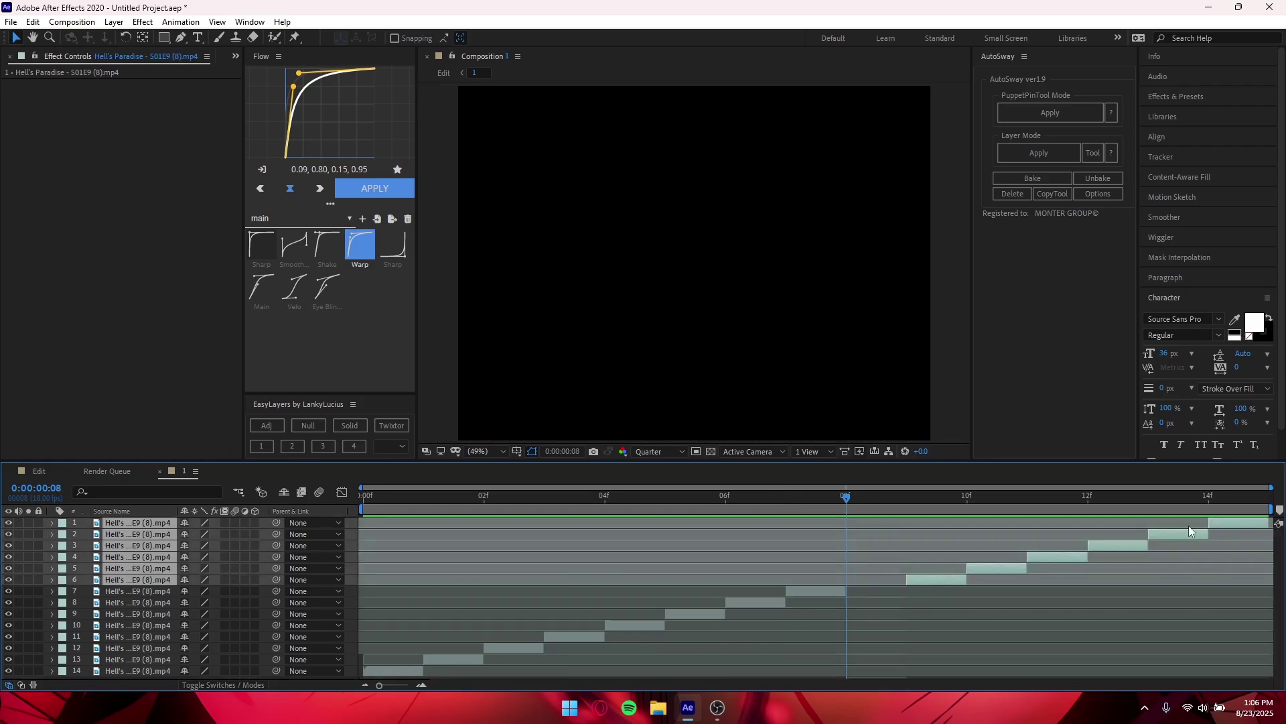
left_click_drag(1224, 522, 1180, 525)
left_click(1070, 636)
In the Edit comp, change the Frame Num keyframe at 1:04 to 13 and re-ease the keyframes
left_click(34, 471)
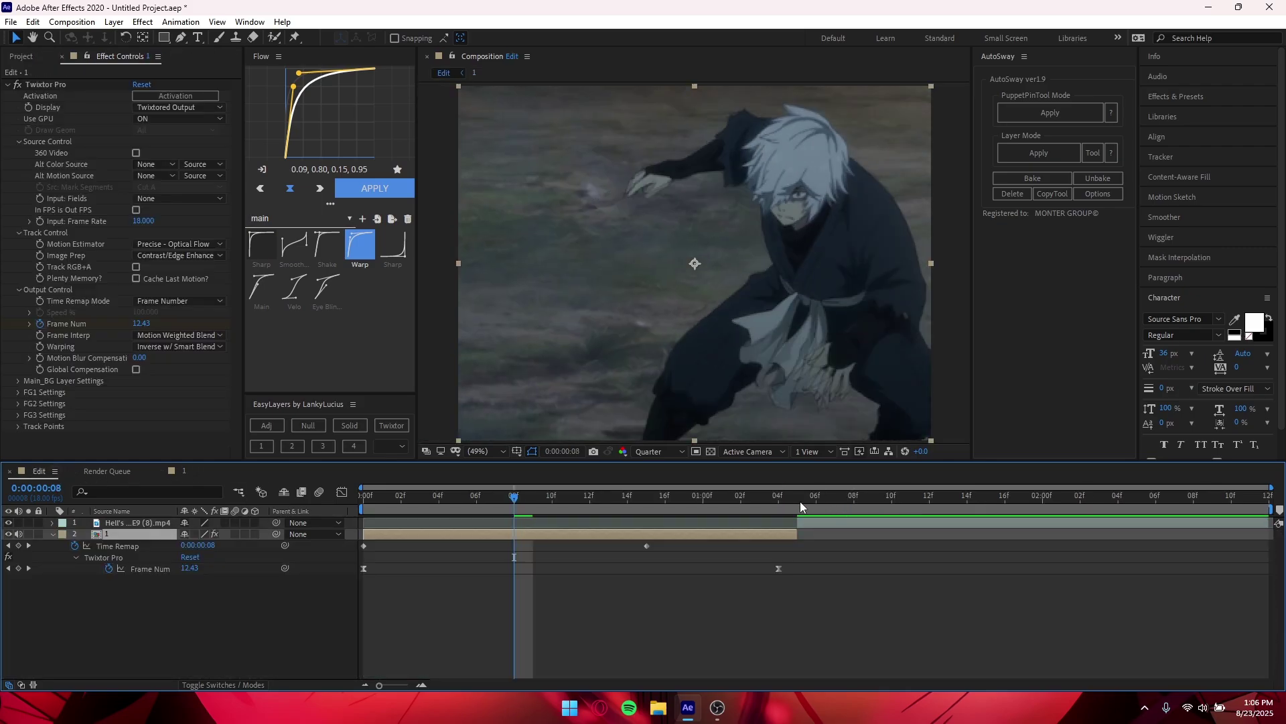
left_click(779, 497)
left_click(142, 324)
type("13")
key("Return")
left_click_drag(818, 618, 318, 566)
left_click(364, 187)
left_click(603, 615)
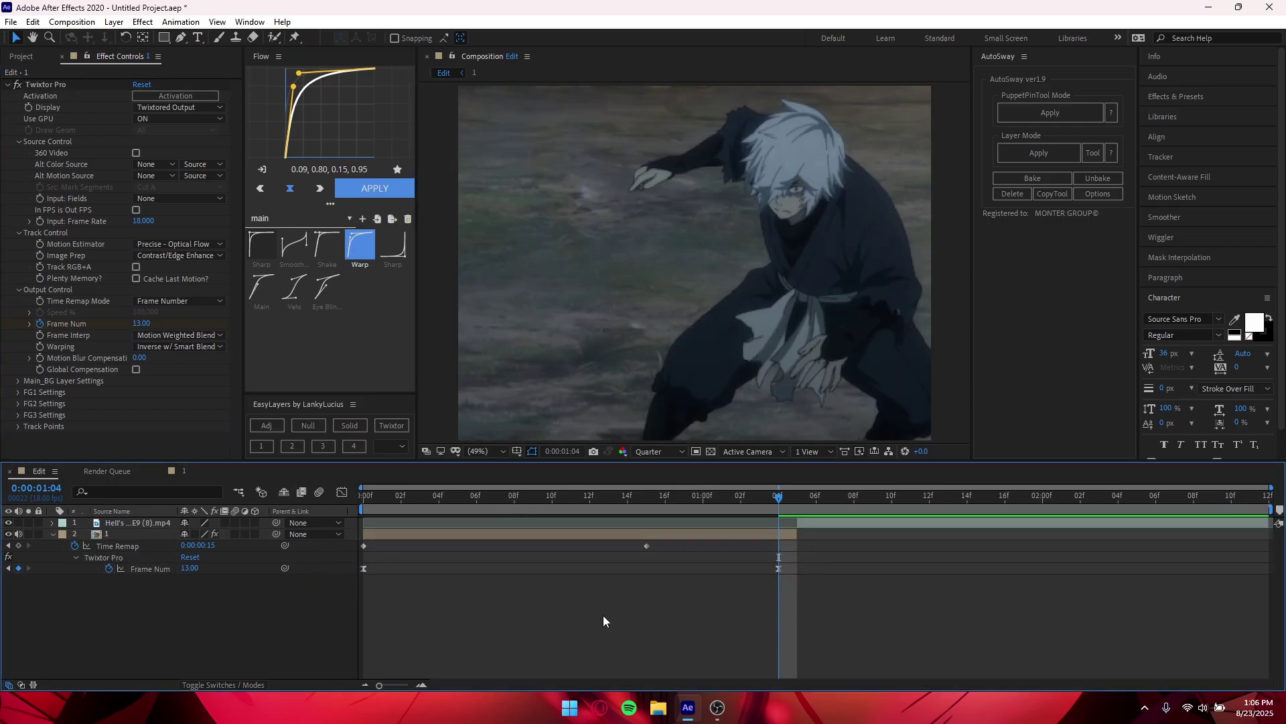
key("u")
key("Home")
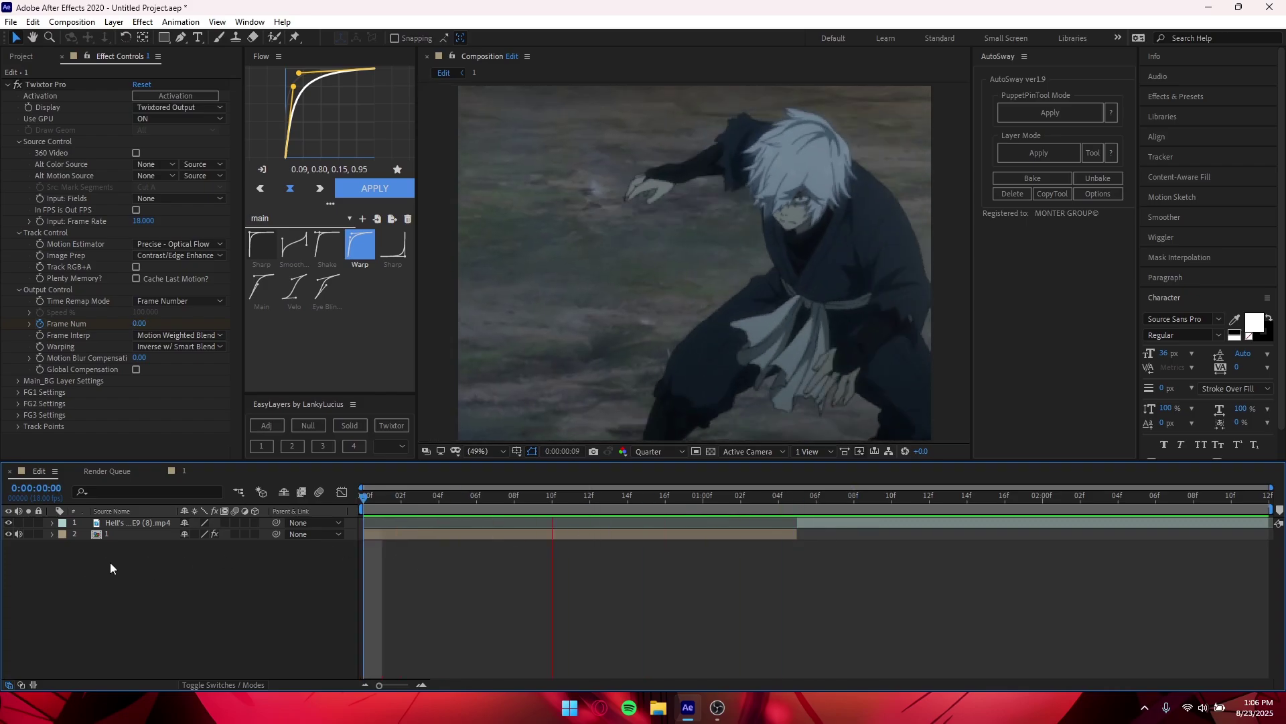
Reveal layer 1's keyframes and move its Twixtor Frame Num keyframe to 1:02
left_click(797, 497)
left_click(804, 525)
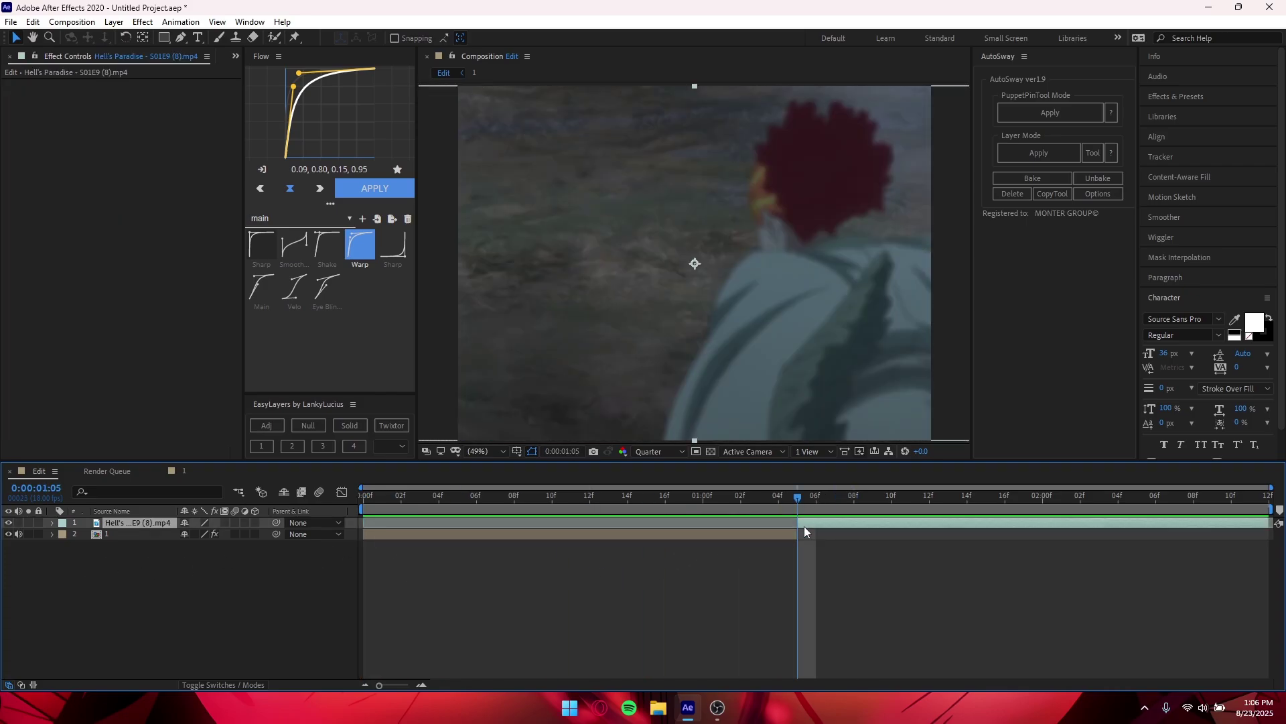
left_click(590, 496)
left_click(625, 534)
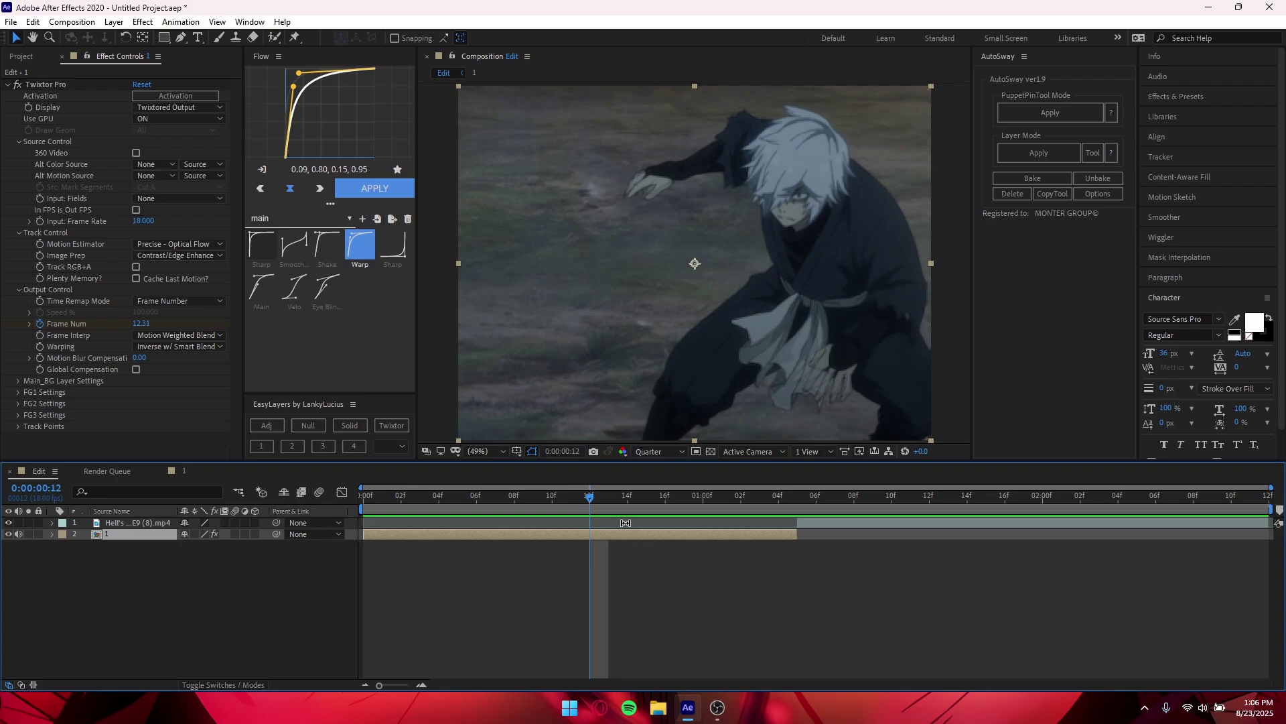
key("u")
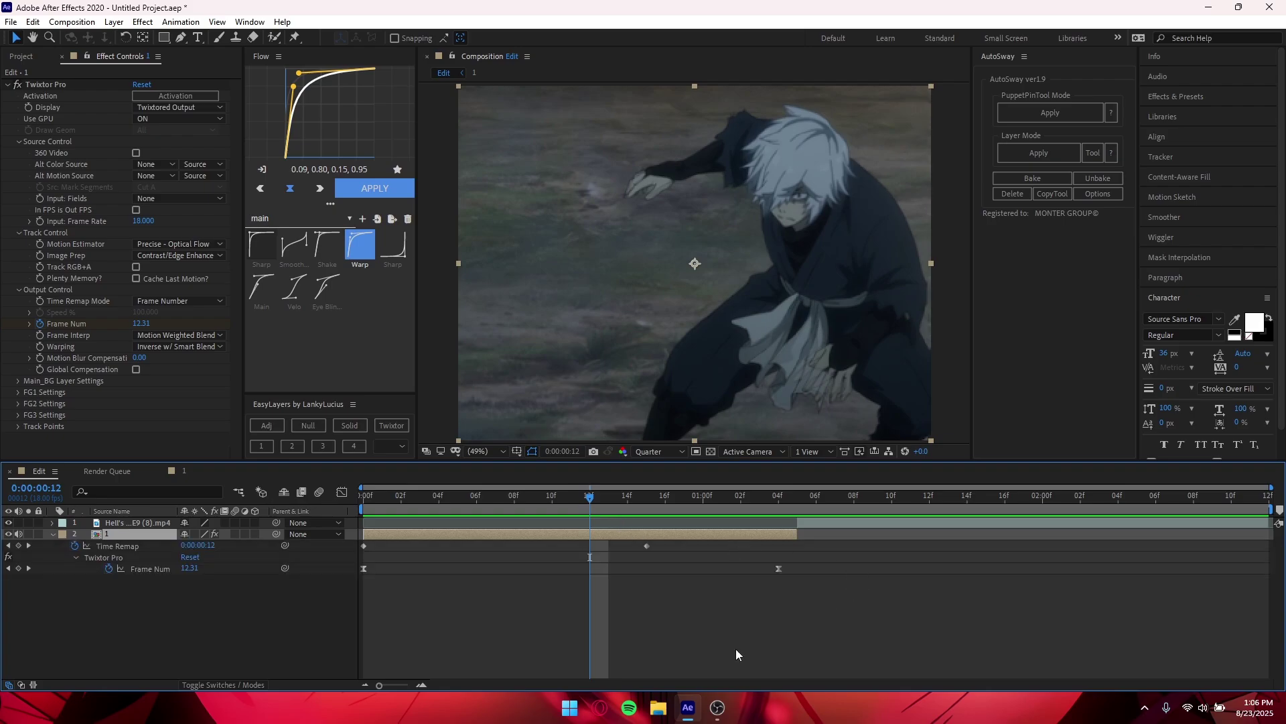
left_click_drag(722, 508, 748, 512)
left_click_drag(778, 568, 744, 575)
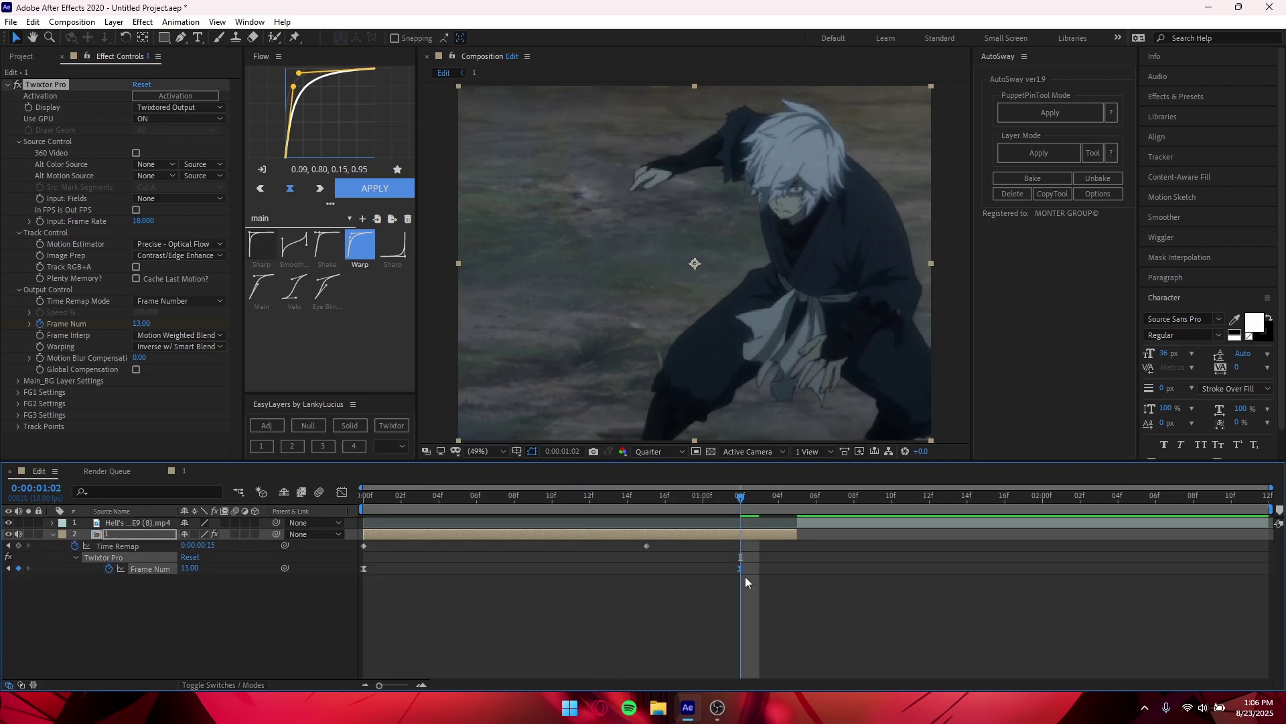
Add a Frame Num keyframe between 1:02 and 1:04, trying 0 then setting it to 3
mouse_move(779, 501)
left_mouse_down()
mouse_move(746, 512)
mouse_move(784, 516)
mouse_move(741, 520)
mouse_move(778, 521)
left_mouse_up()
left_click(734, 625)
left_click_drag(140, 326, 132, 324)
left_click(134, 325)
type("0")
key("Return")
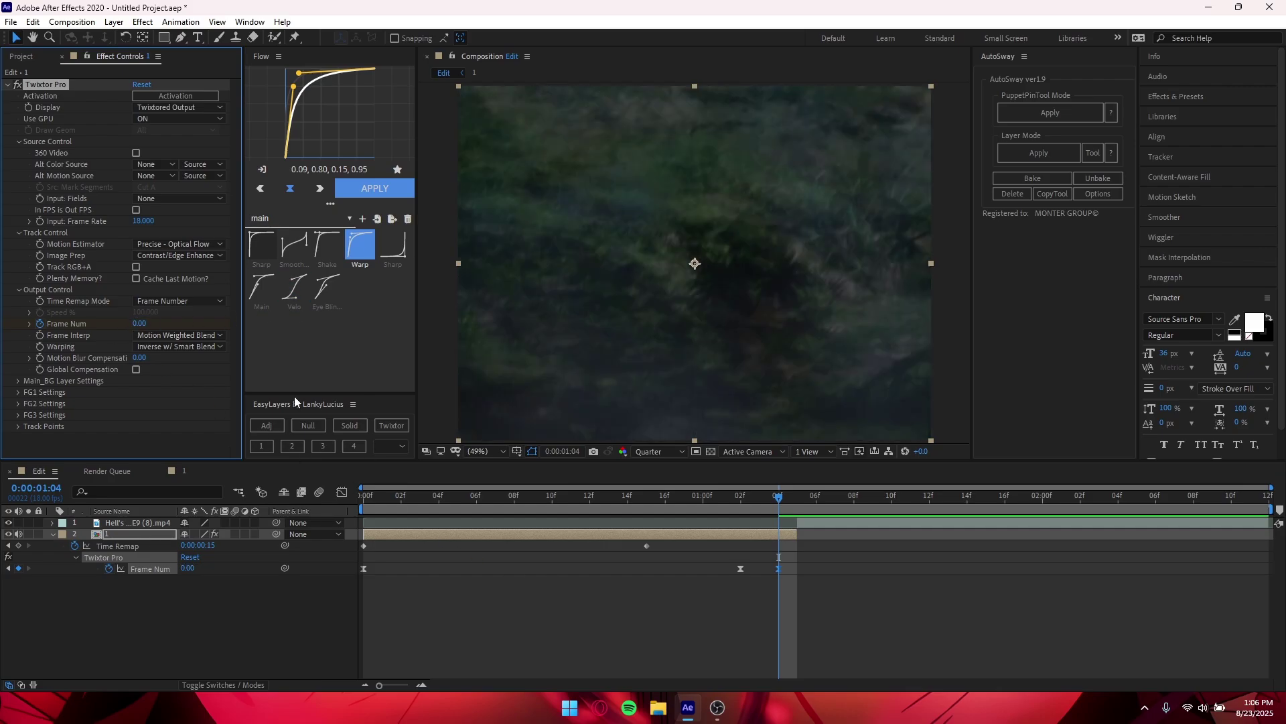
left_click_drag(148, 324, 152, 327)
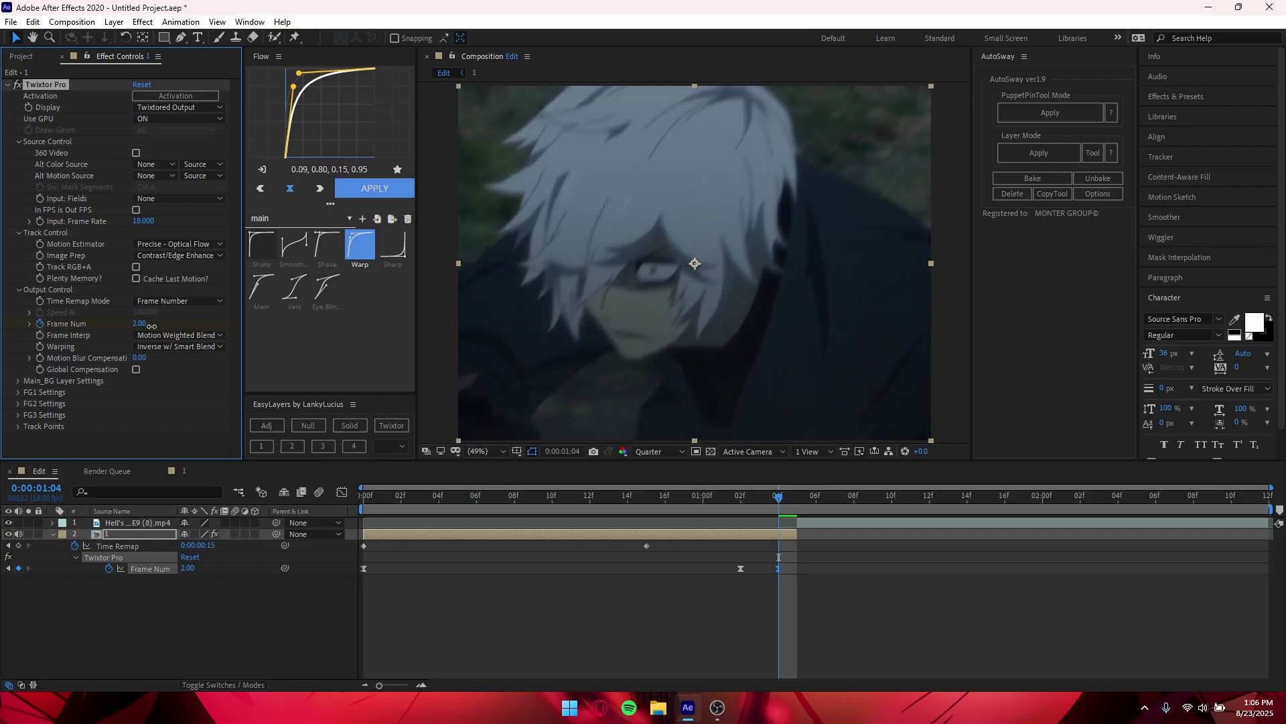
Preview the composition and check the Frame Num keyframes around 1:01–1:05
left_click_drag(820, 601, 689, 537)
left_click(766, 641)
key("space")
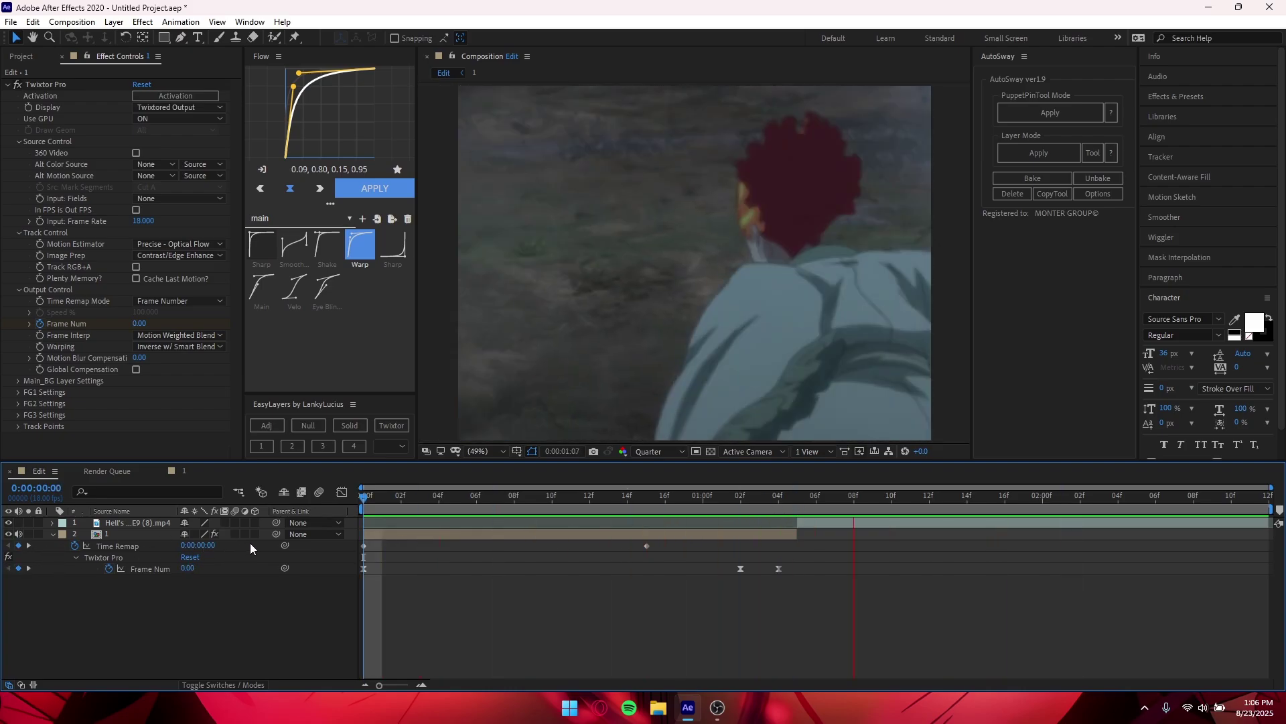
left_click(729, 511)
left_click_drag(730, 511, 777, 513)
left_click(797, 499)
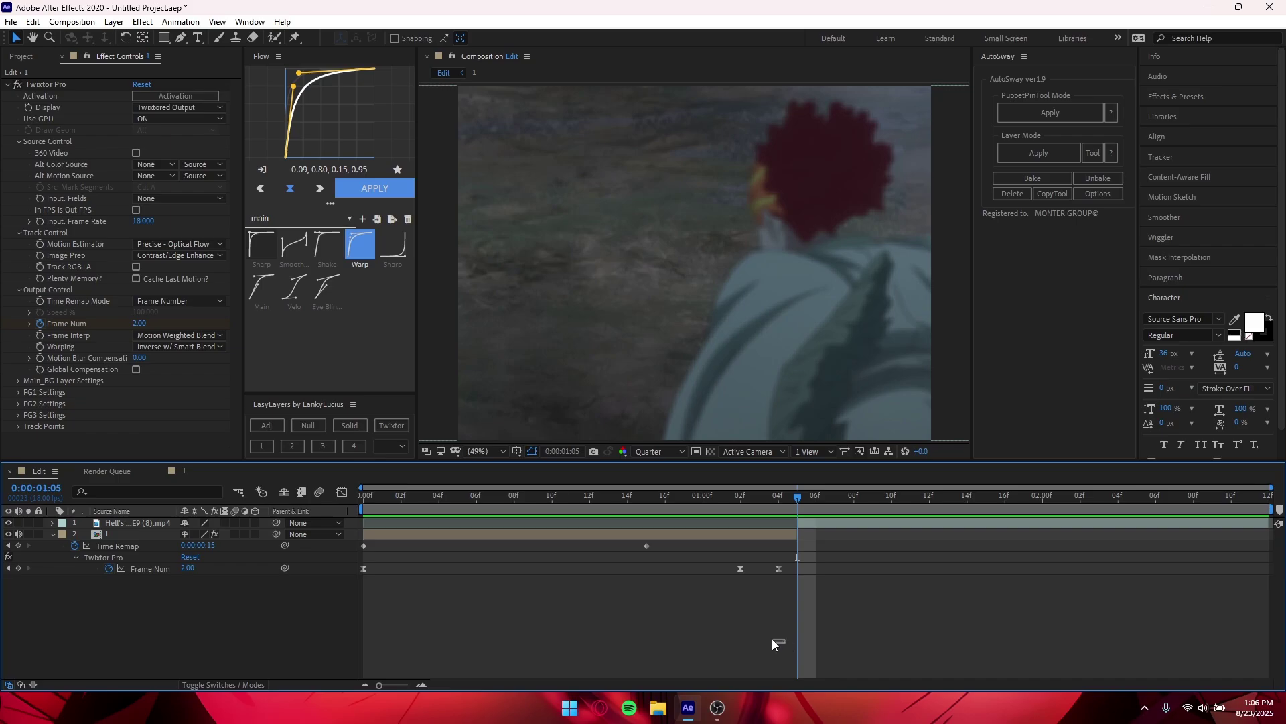
RAM-preview the timeline with precomp 2 on top of twixed clip 1
key("u")
key("space")
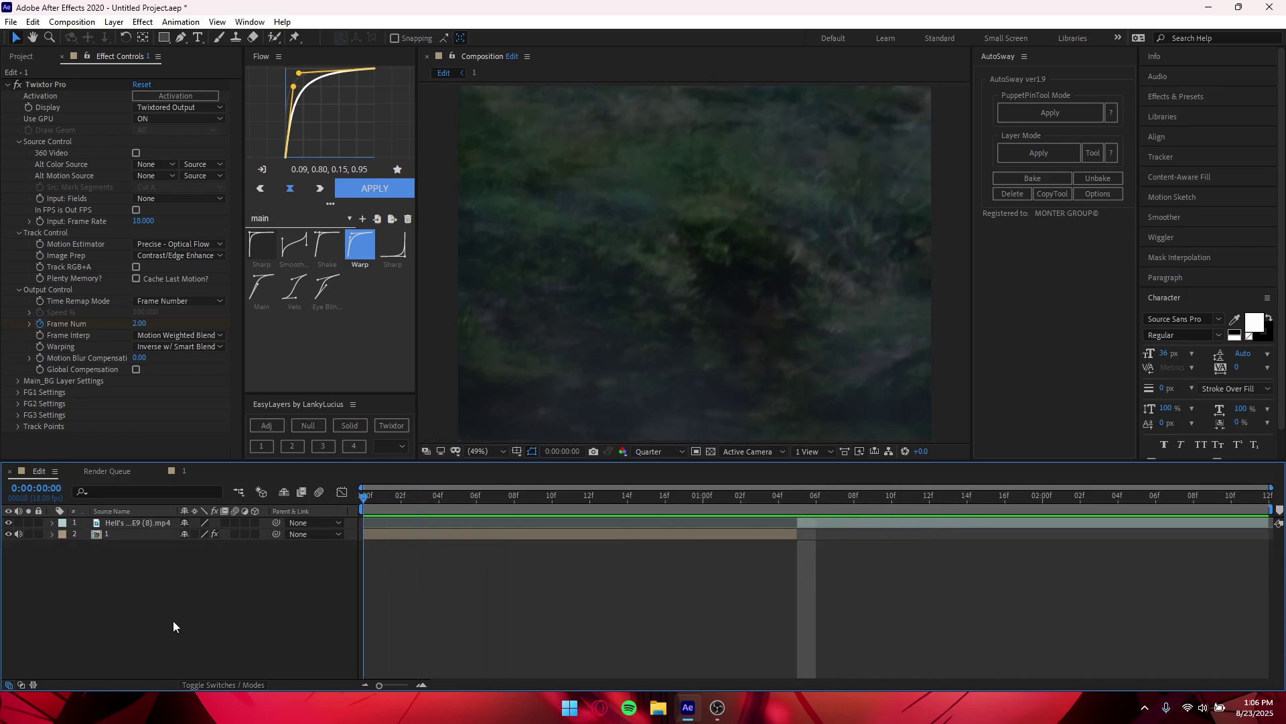
key("space")
key("space")
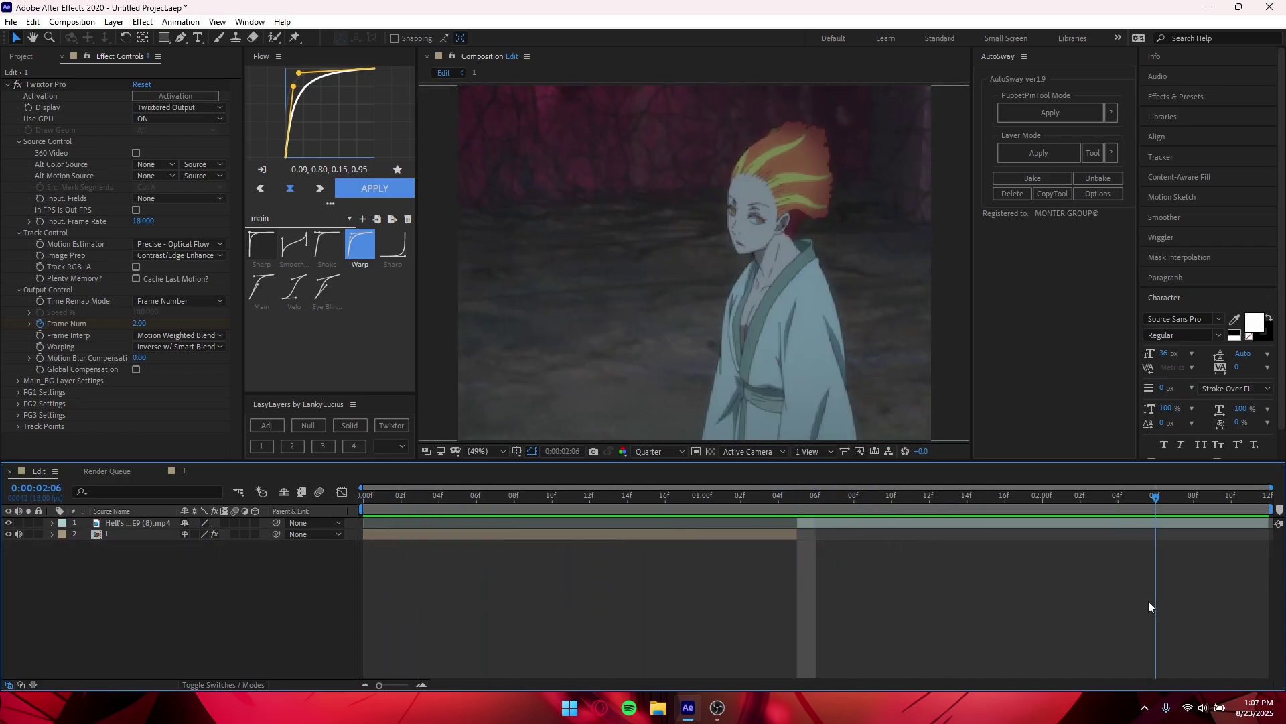
key("space")
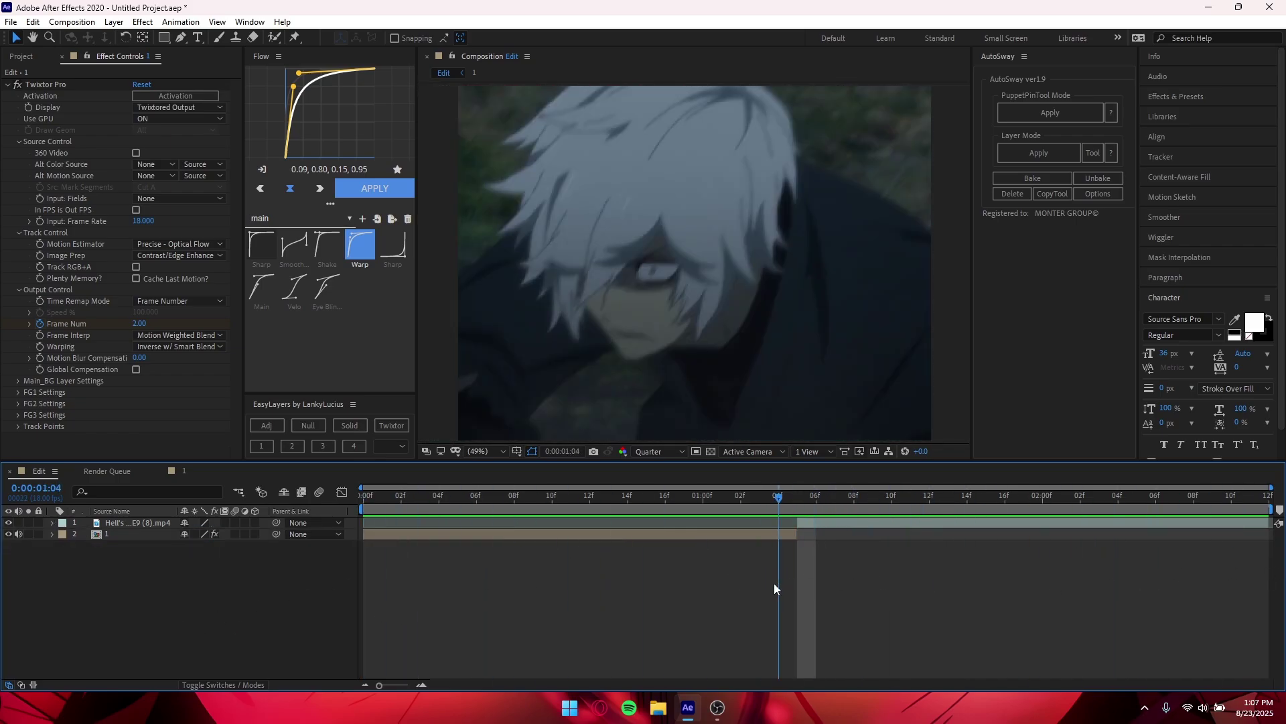
key("space")
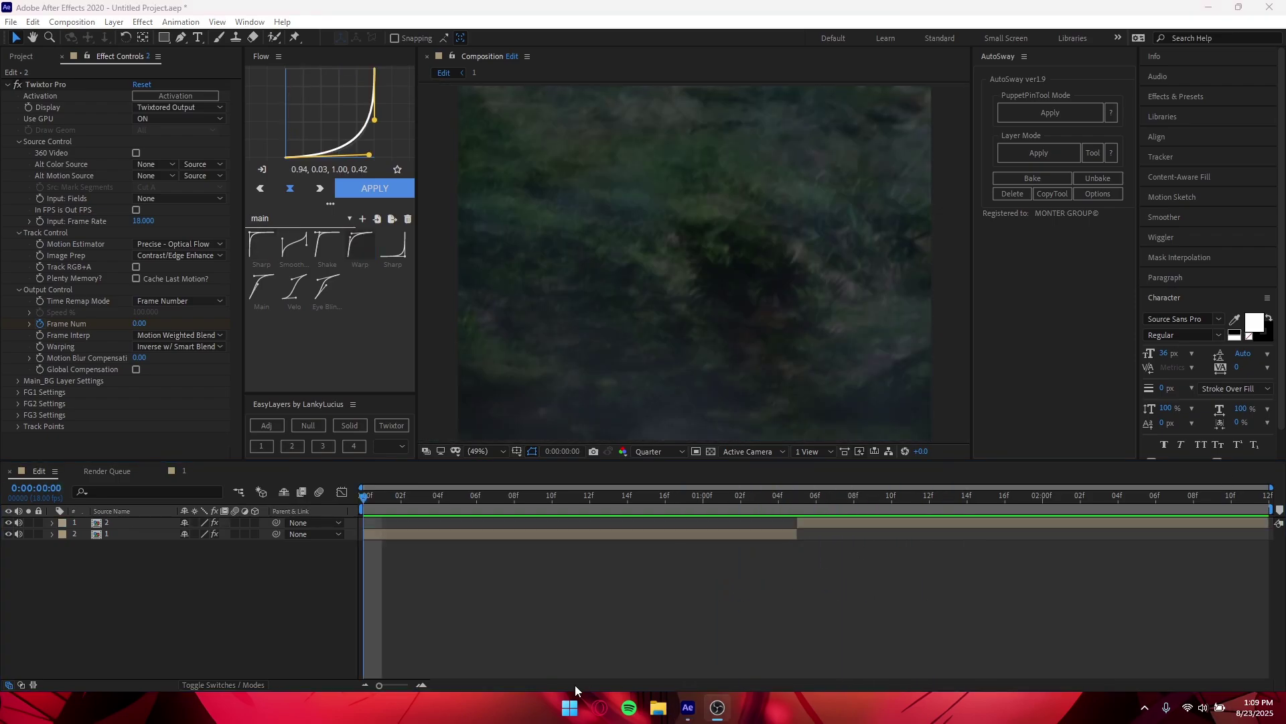
left_click(465, 569)
key("space")
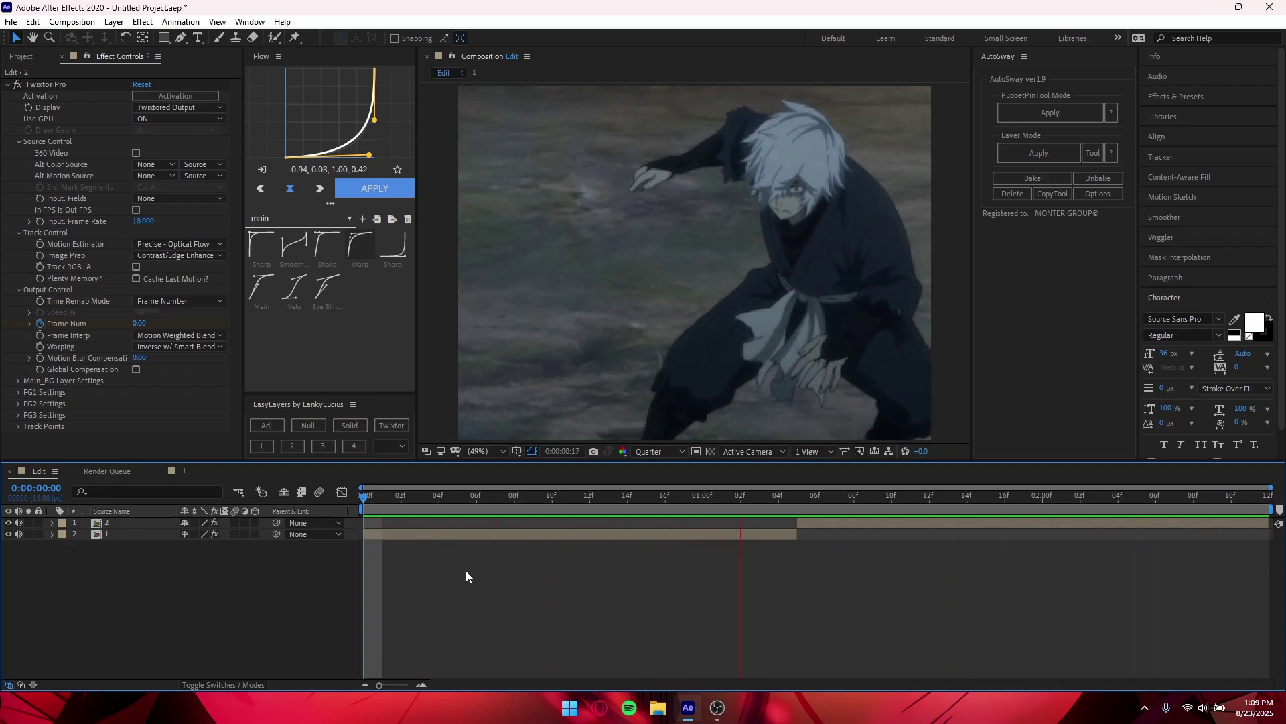
left_click(417, 539)
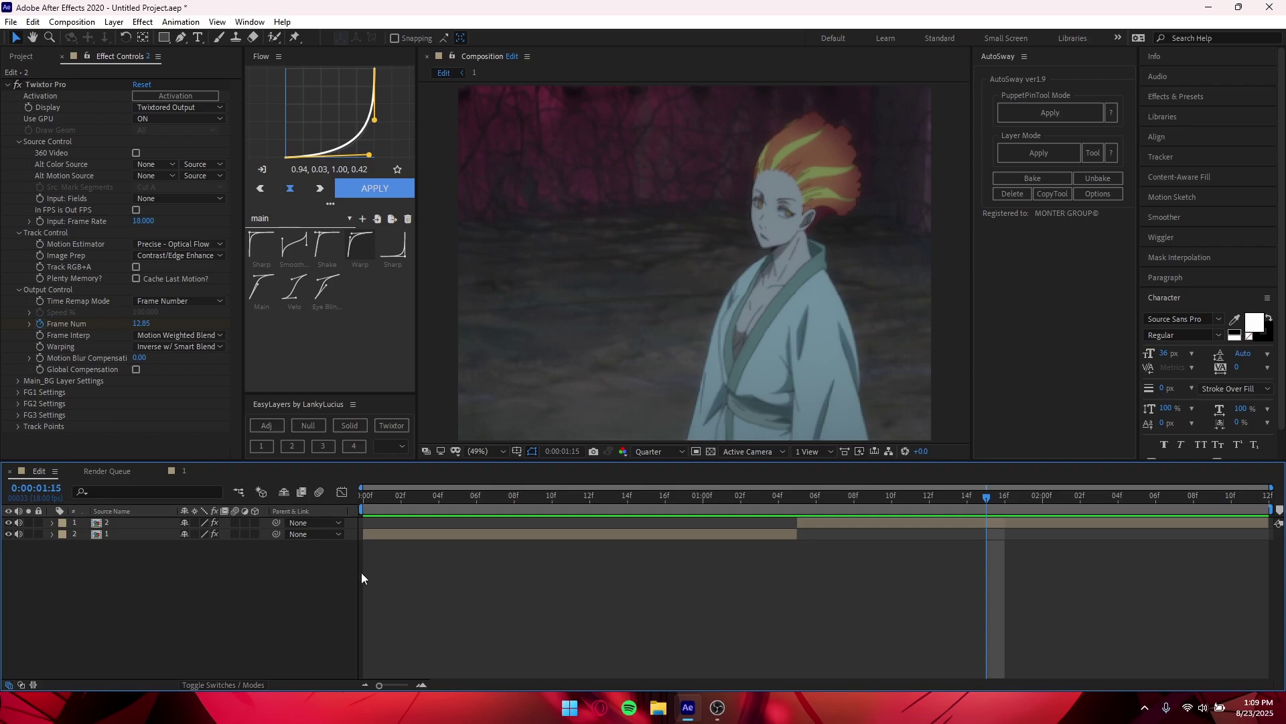
Add the Adj for 1 adjustment layer with S_Shake, Amplitude about 5.6, and preview it
left_click(264, 426)
left_click(367, 495)
key("ctrl+space")
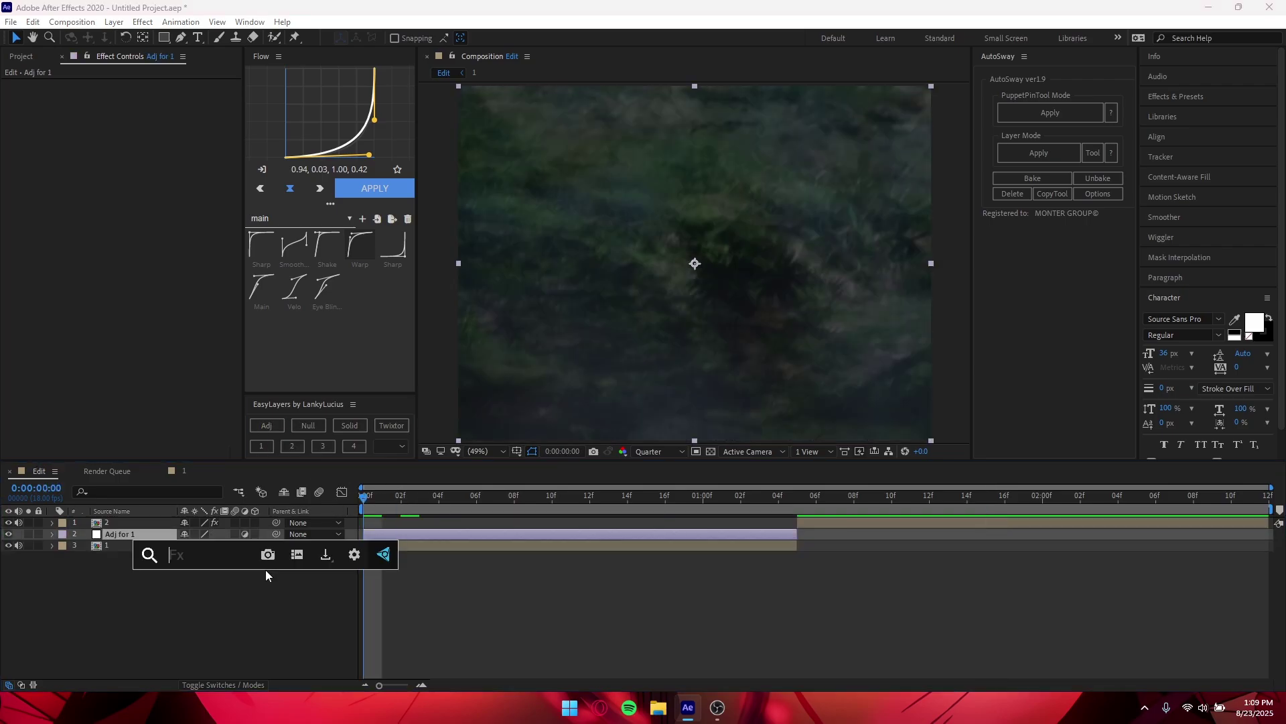
key("Escape")
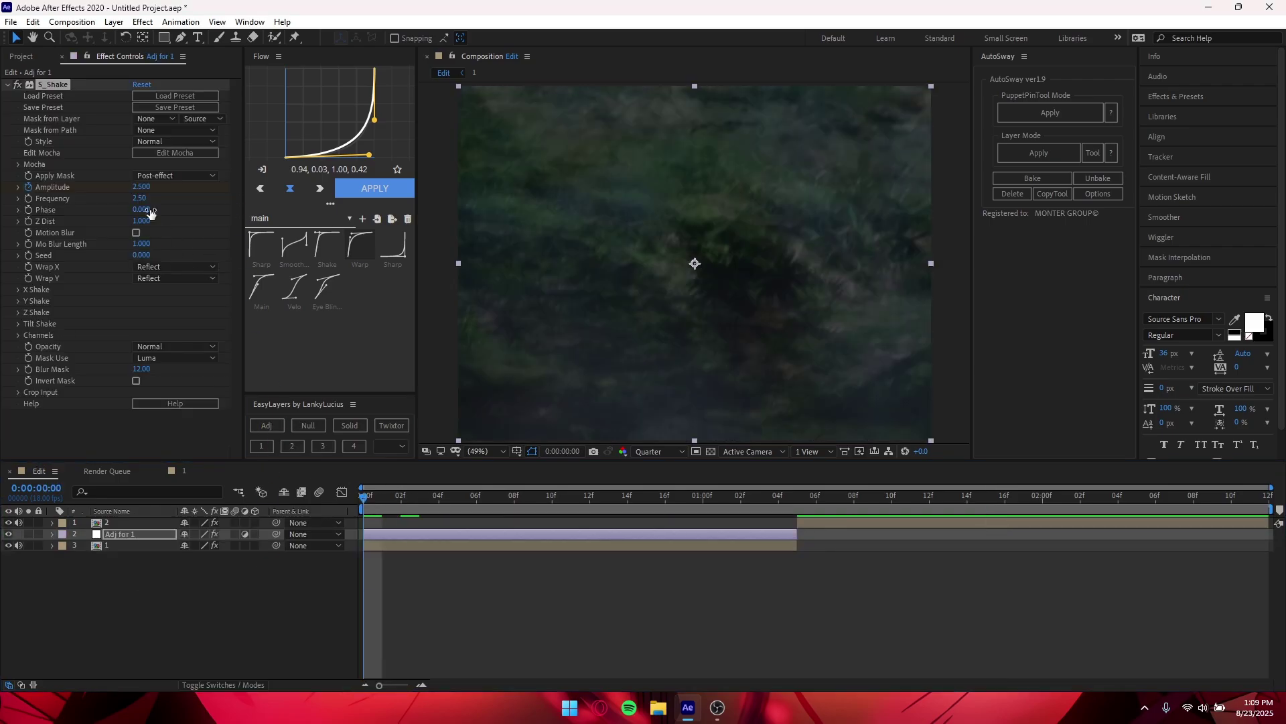
left_click_drag(140, 192, 287, 195)
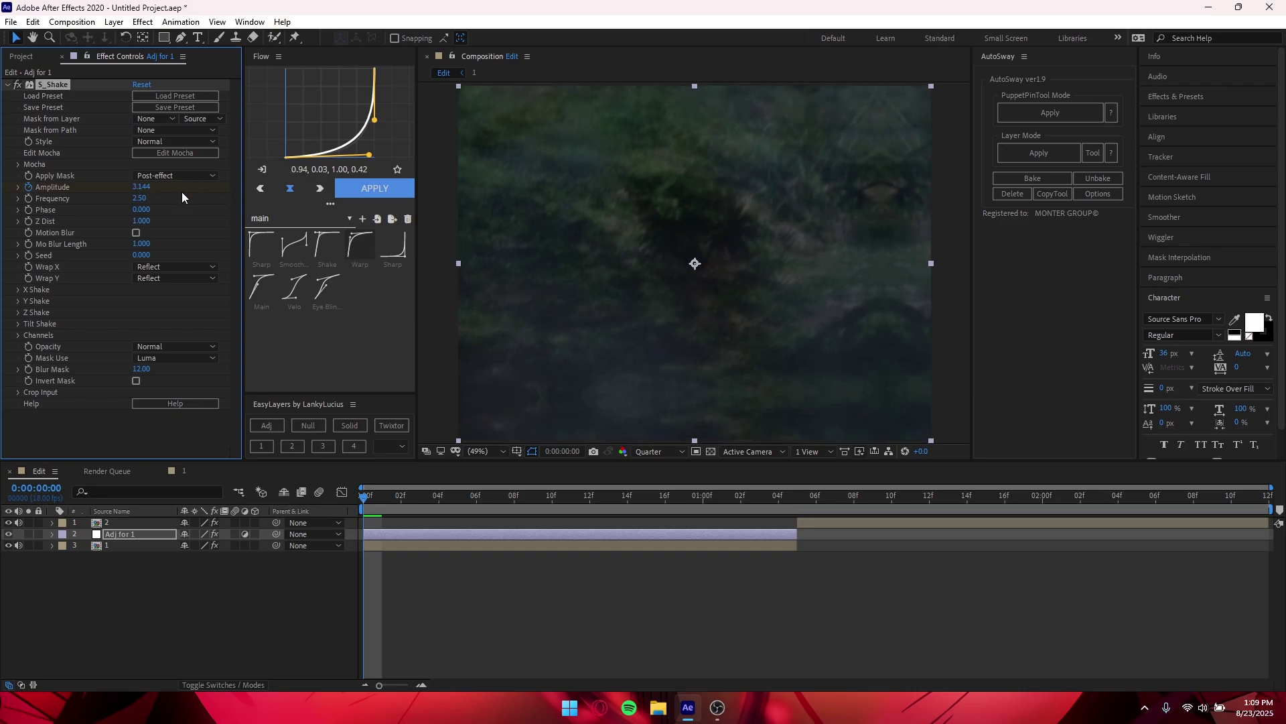
left_click_drag(142, 186, 171, 192)
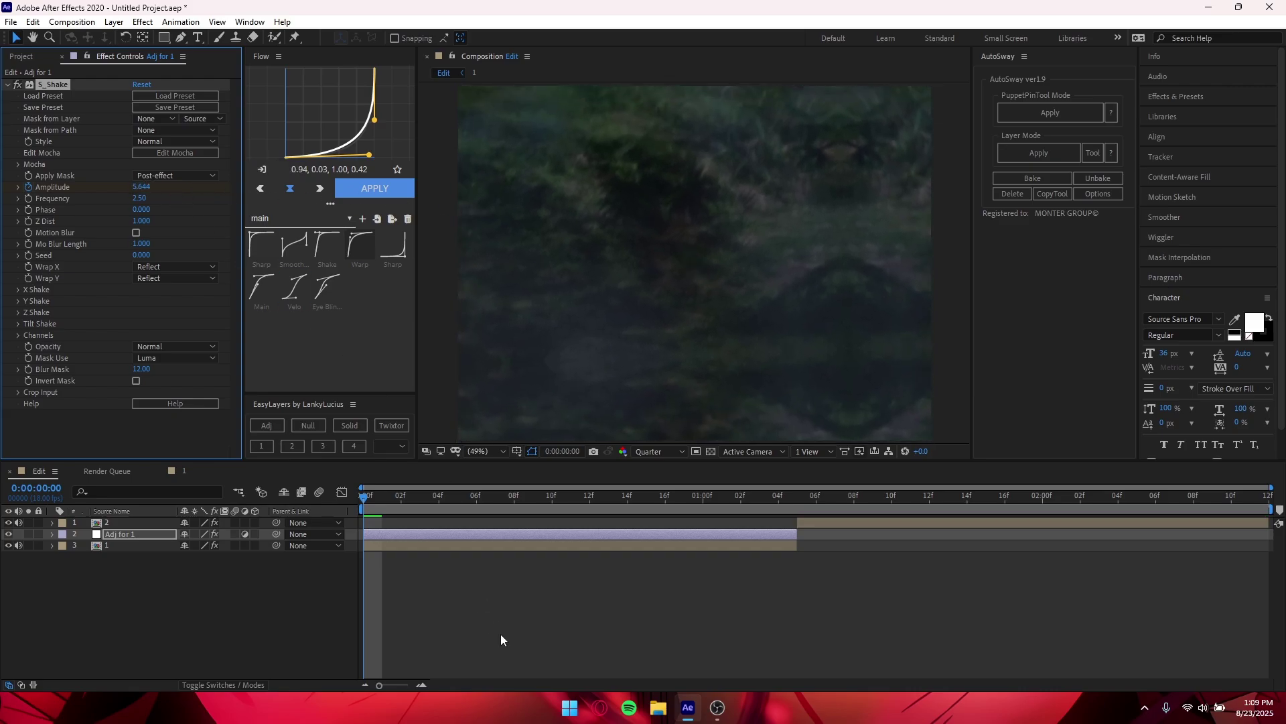
key("space")
key("space")
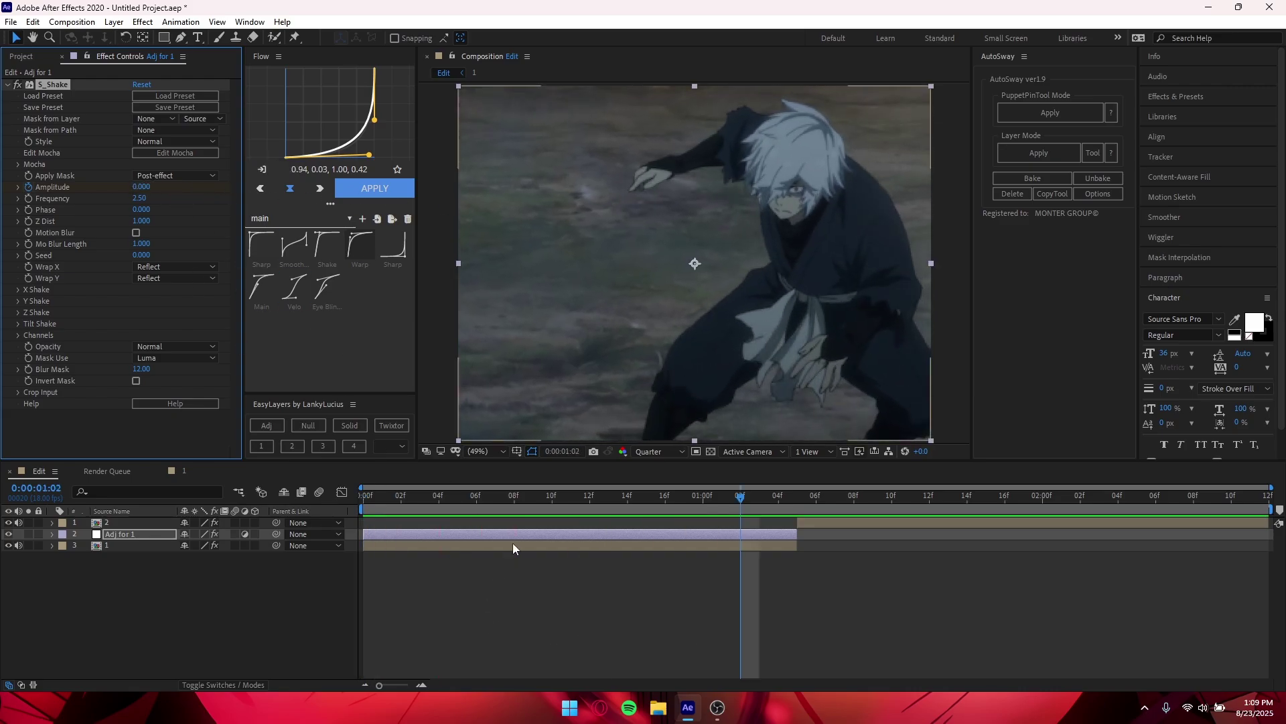
Delete the Adj for 1 layer and return to the timeline start
left_click(514, 540)
key("Delete")
key("Home")
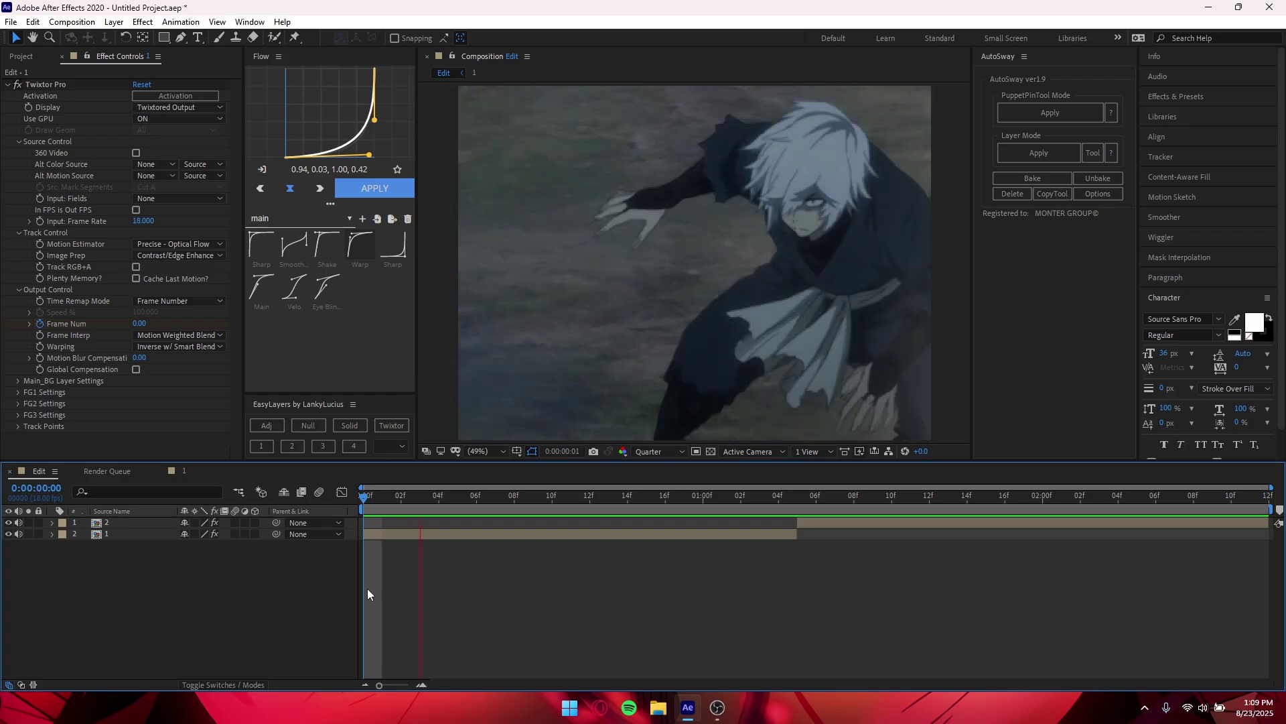